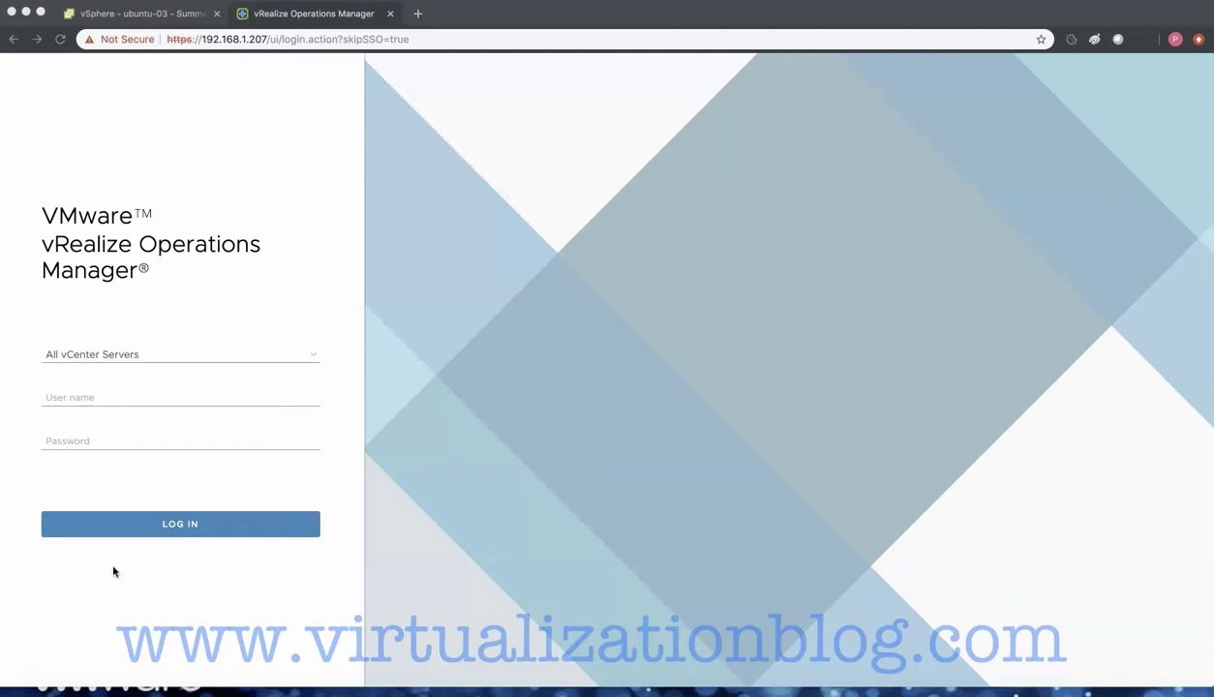
# - Sign in with the administrator account user name and password
pyautogui.click(91, 404)
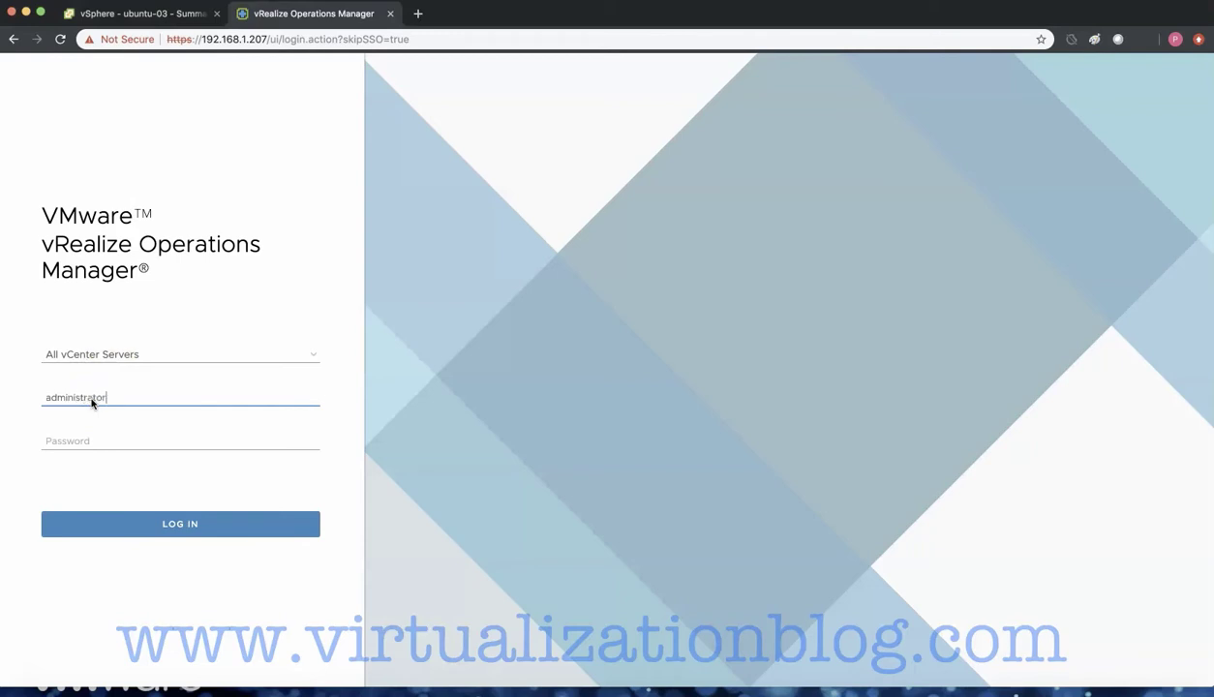
pyautogui.write('administrator@vsphere.local')
pyautogui.press('Tab')
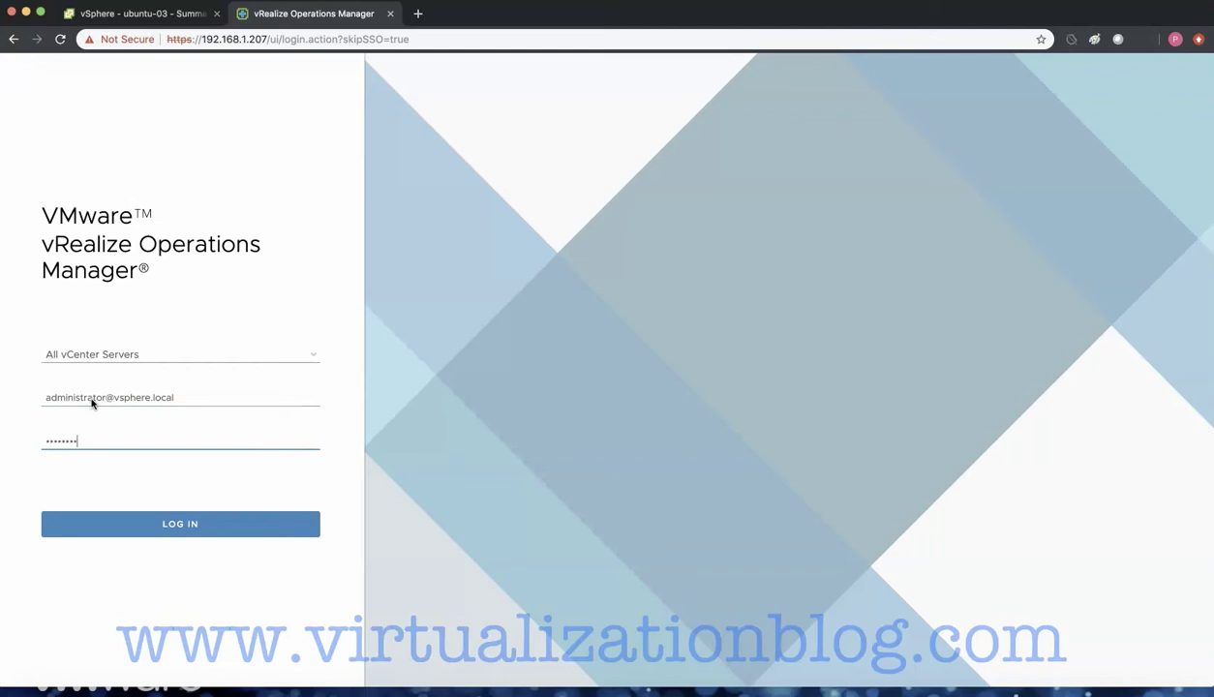
pyautogui.press('Return')
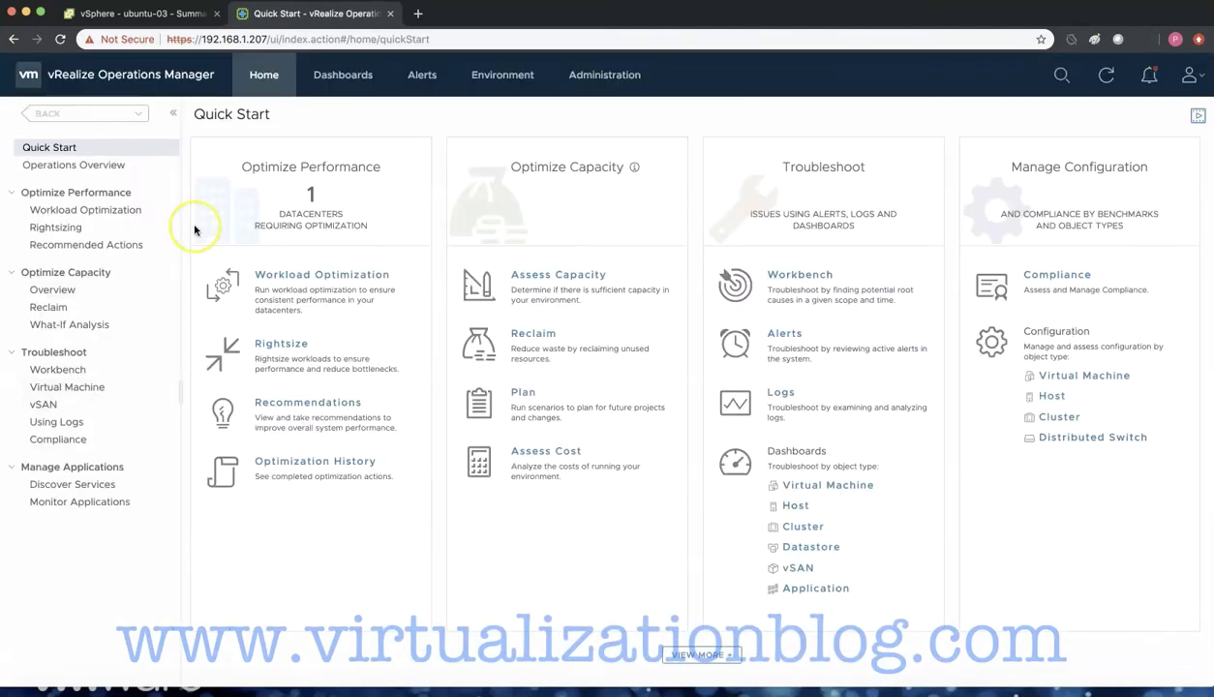
# - Go to Dashboards and bring up the dashboard Actions list
pyautogui.click(341, 78)
pyautogui.click(362, 116)
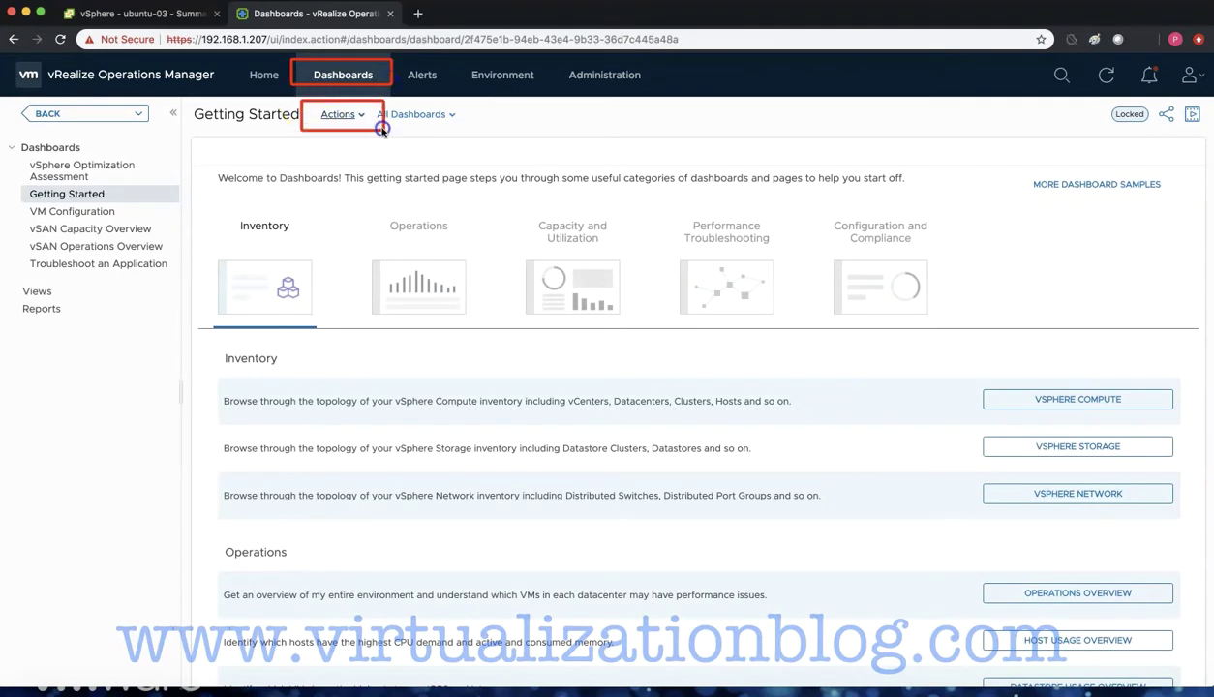
pyautogui.click(360, 115)
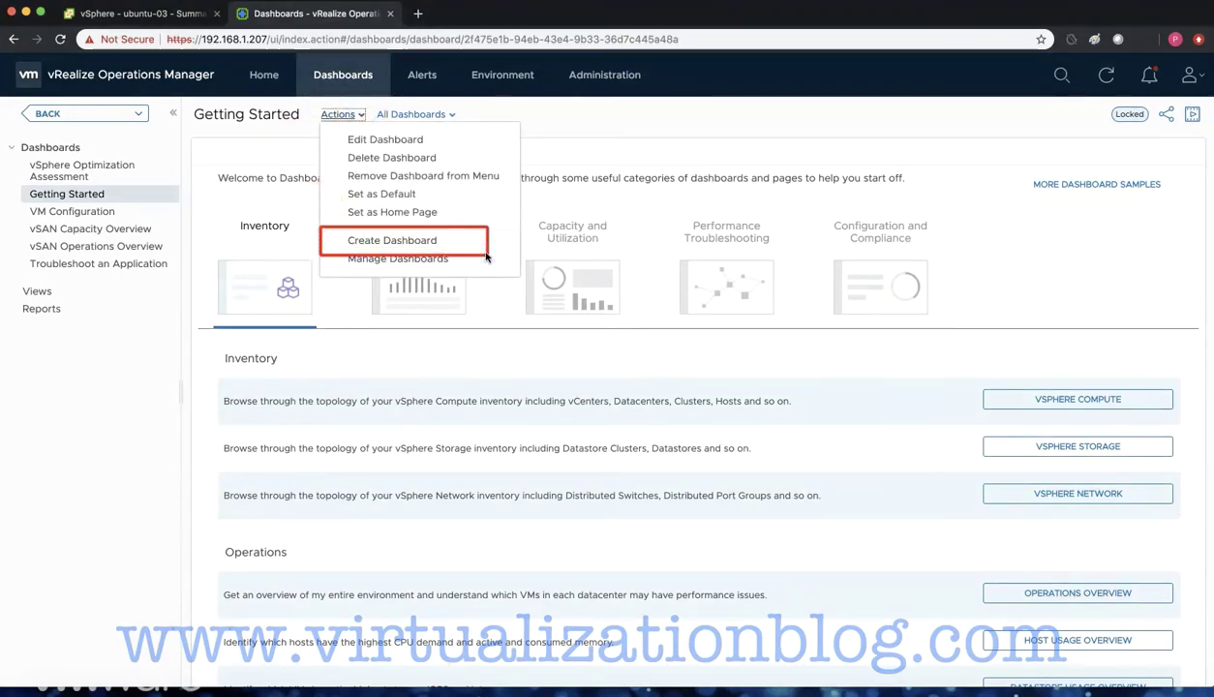
# - Create a new dashboard with an Object List set as its own Self Provider
pyautogui.click(433, 239)
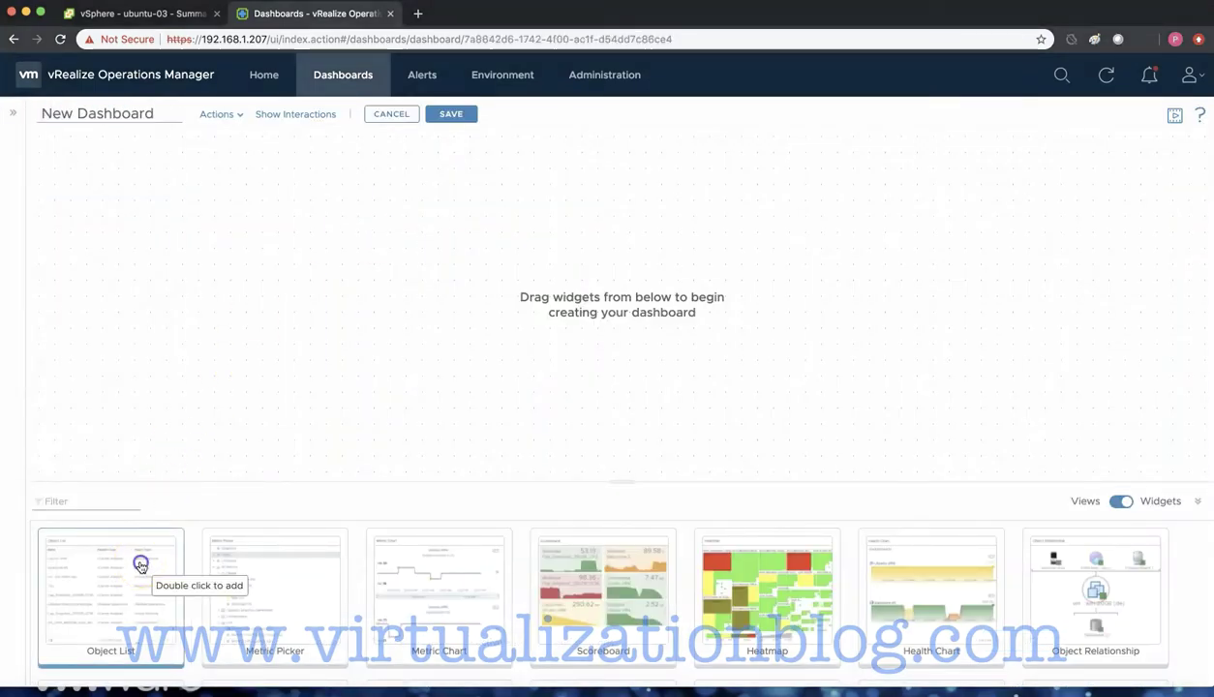
pyautogui.moveTo(140, 564); pyautogui.dragTo(154, 351)
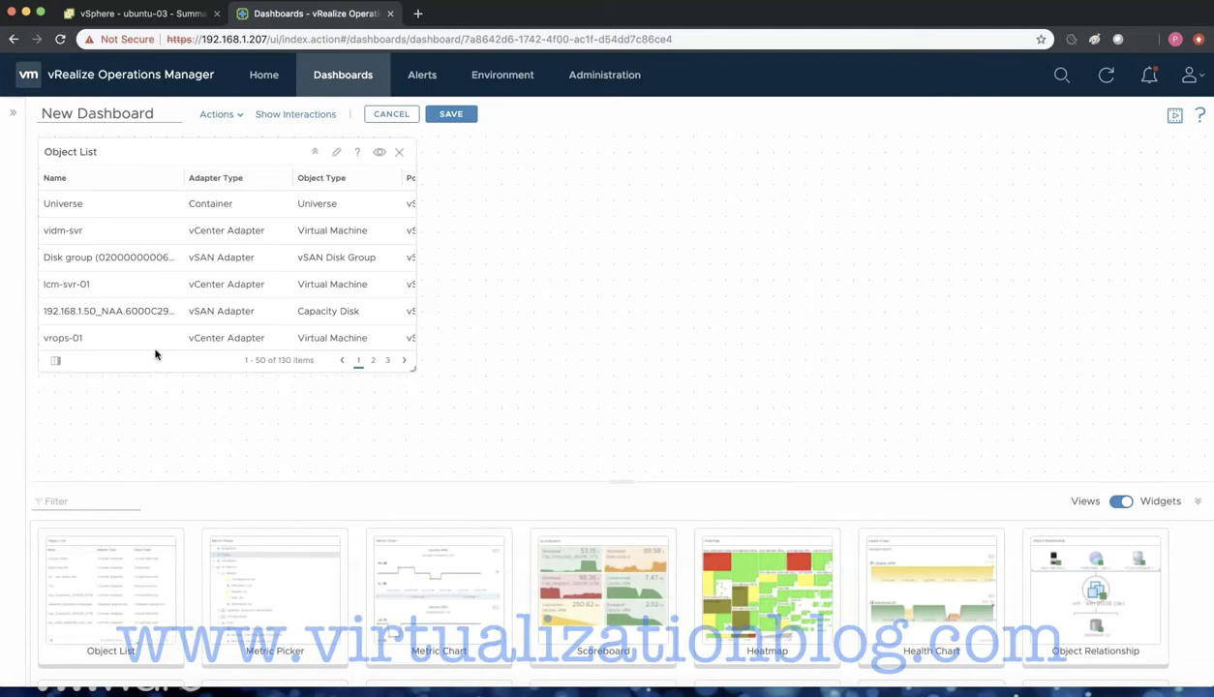
pyautogui.click(337, 155)
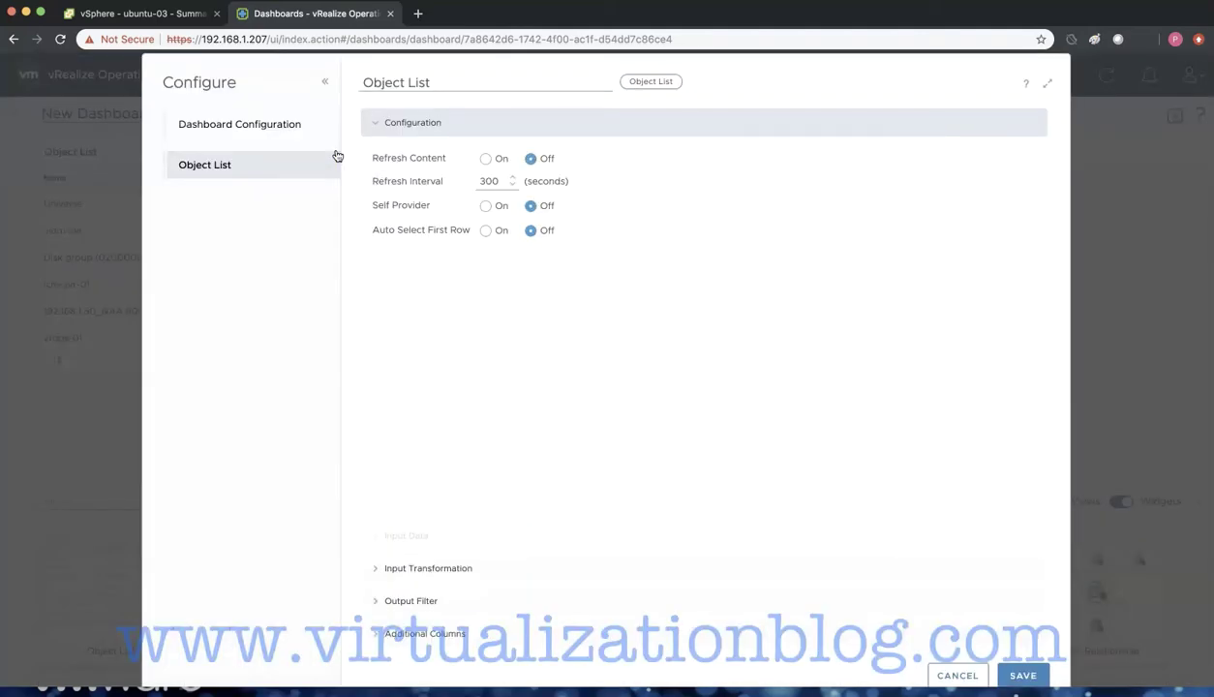
pyautogui.click(486, 207)
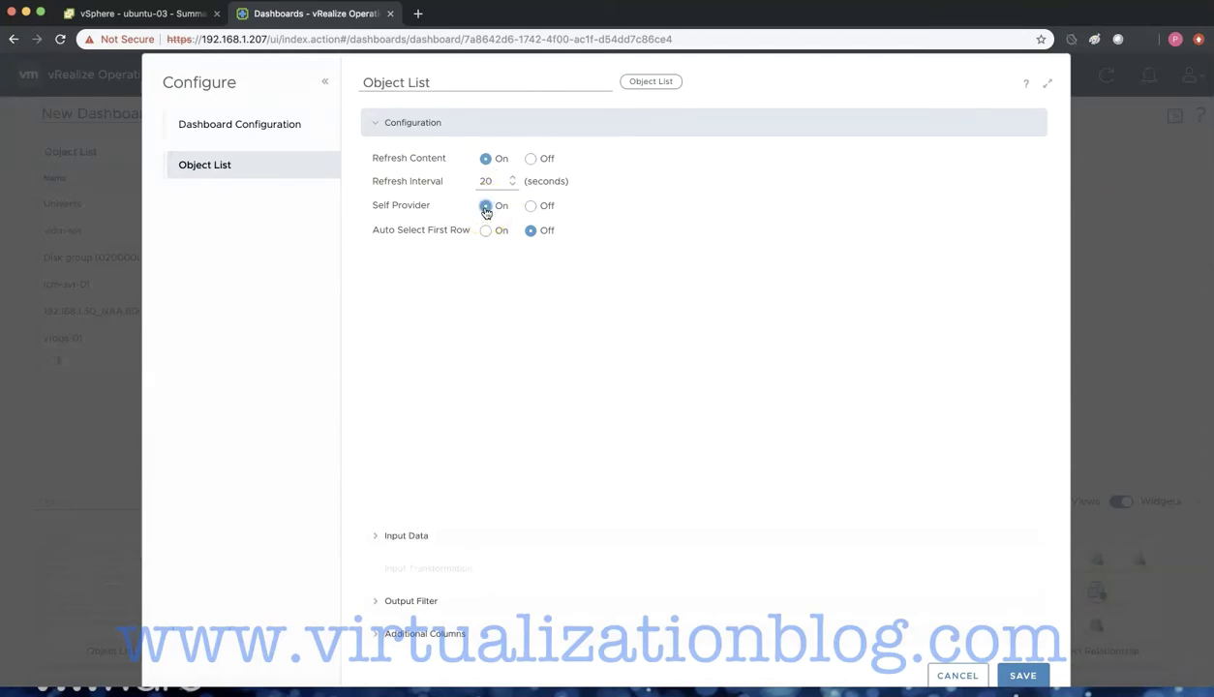
# - Filter the Object List output to the ubuntu Virtual Machine Folder and save
pyautogui.click(375, 536)
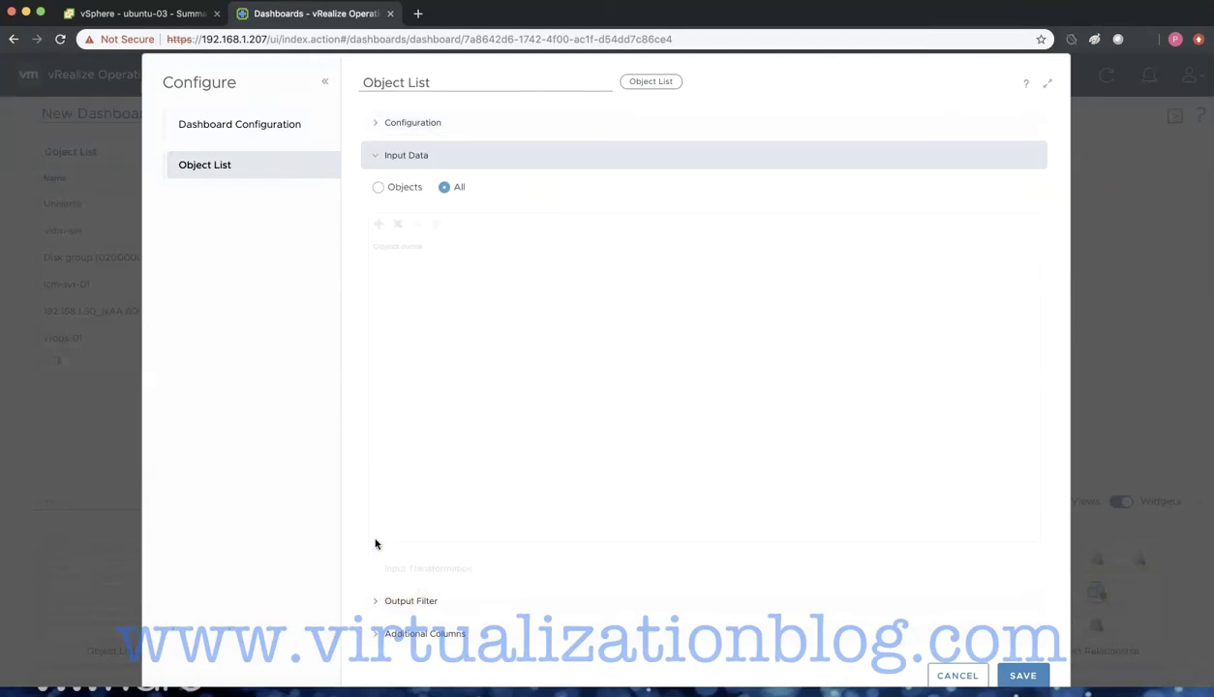
pyautogui.click(375, 599)
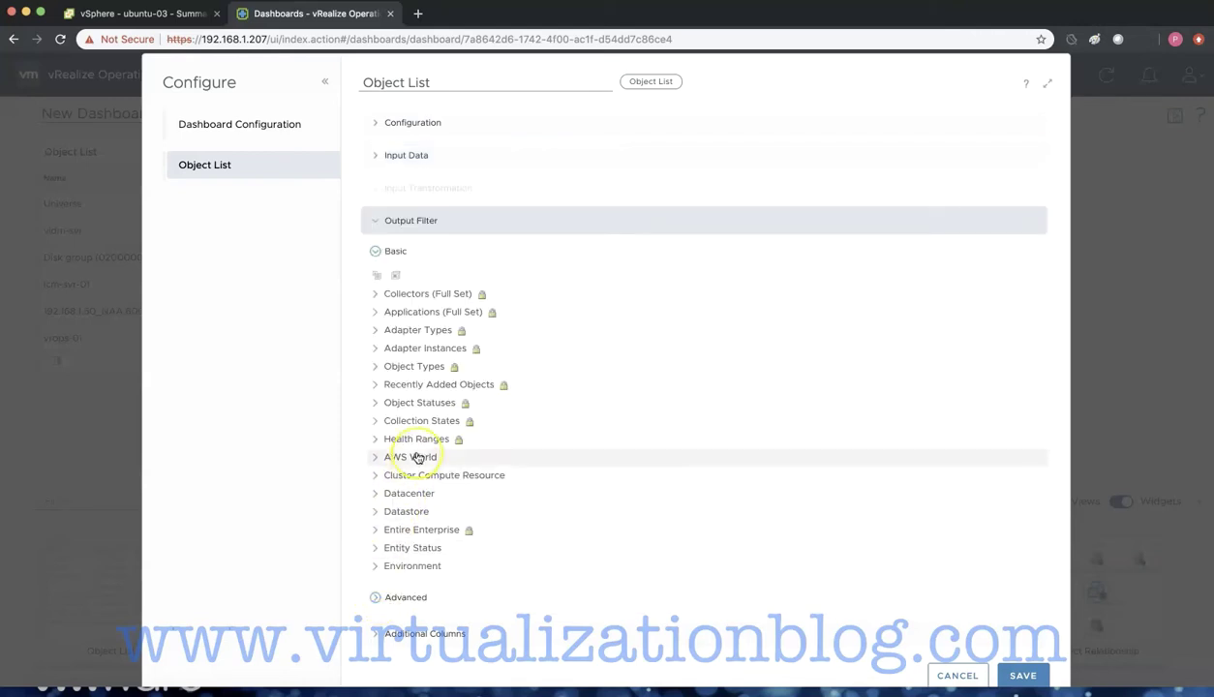
pyautogui.scroll(-5, 427, 441)
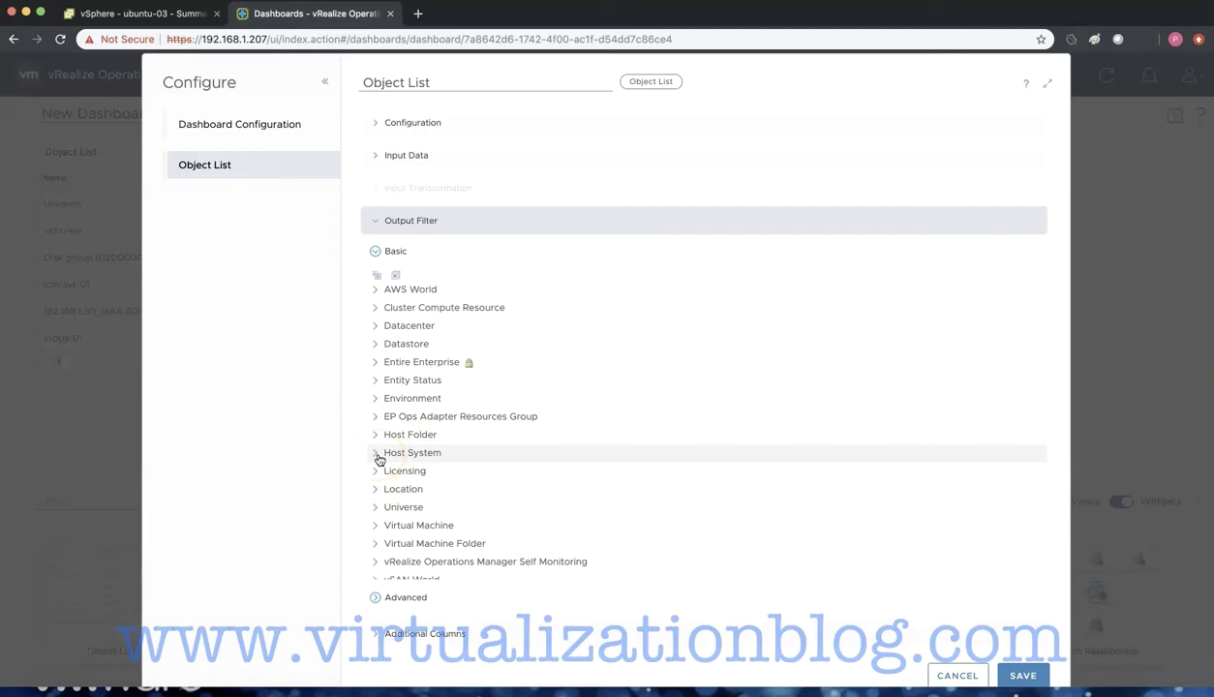
pyautogui.click(376, 543)
pyautogui.scroll(-3, 441, 518)
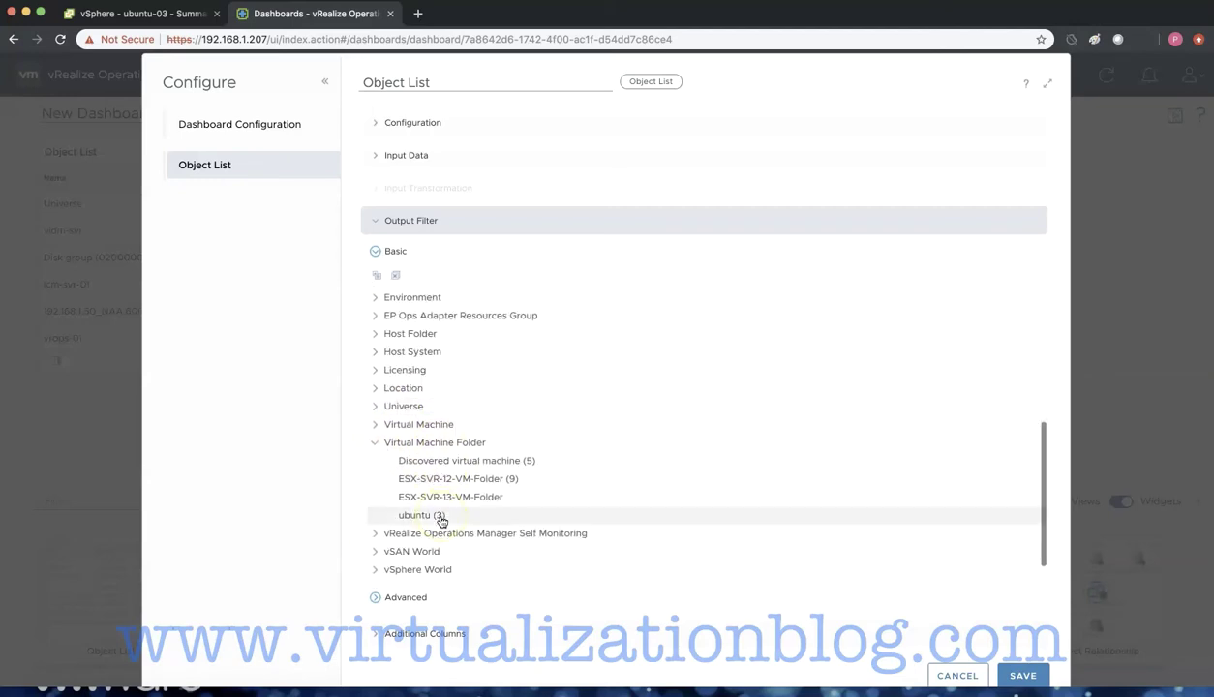
pyautogui.click(437, 516)
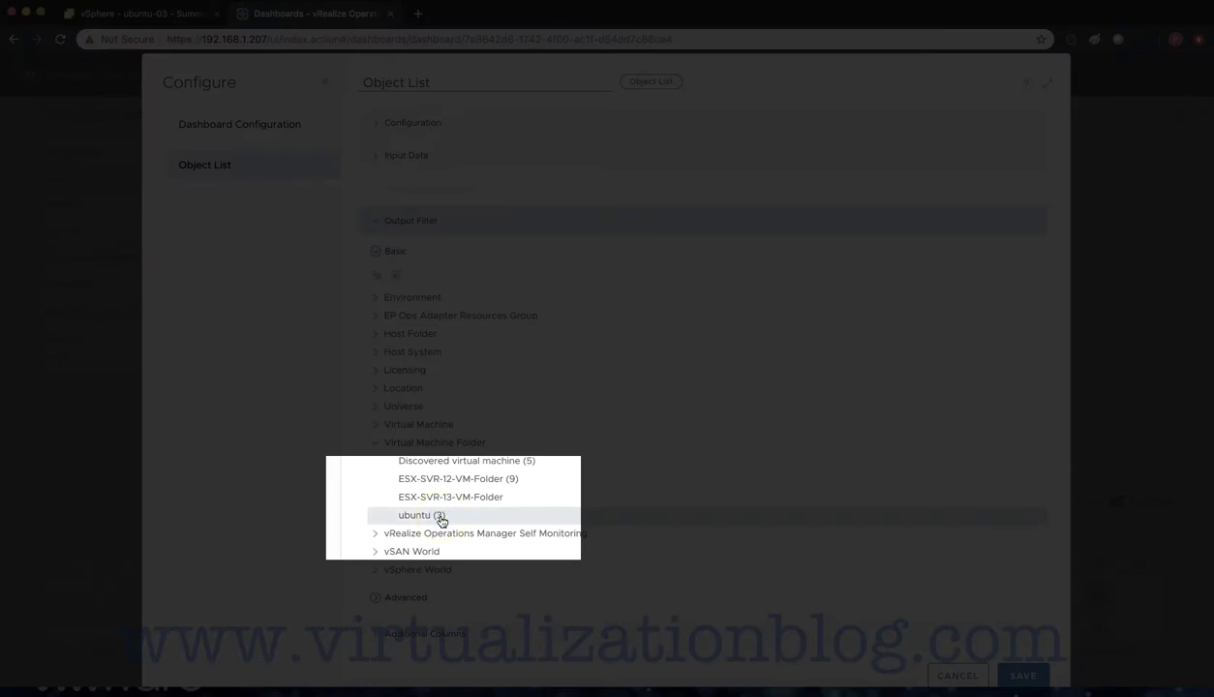
pyautogui.click(1009, 670)
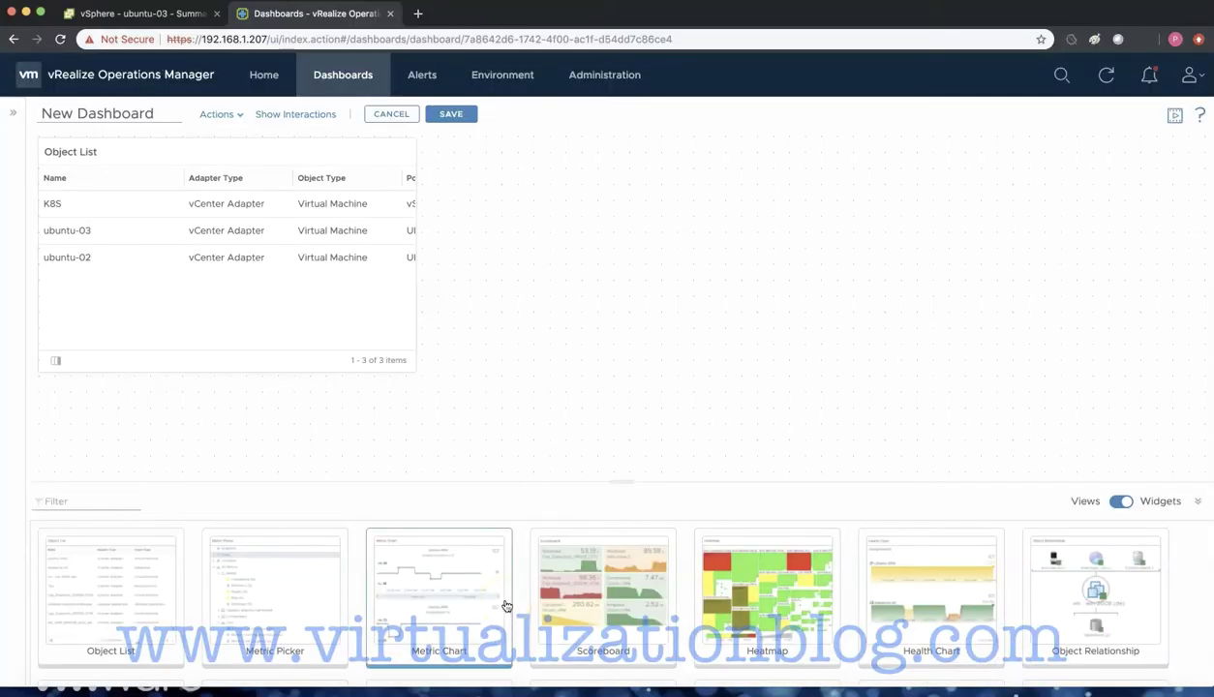
# - Add Object Relationship, Health Chart, Top Alerts, Anomaly Breakdown and Metric Chart widgets to the canvas
pyautogui.moveTo(1094, 591); pyautogui.dragTo(558, 371)
pyautogui.moveTo(898, 580); pyautogui.dragTo(906, 346)
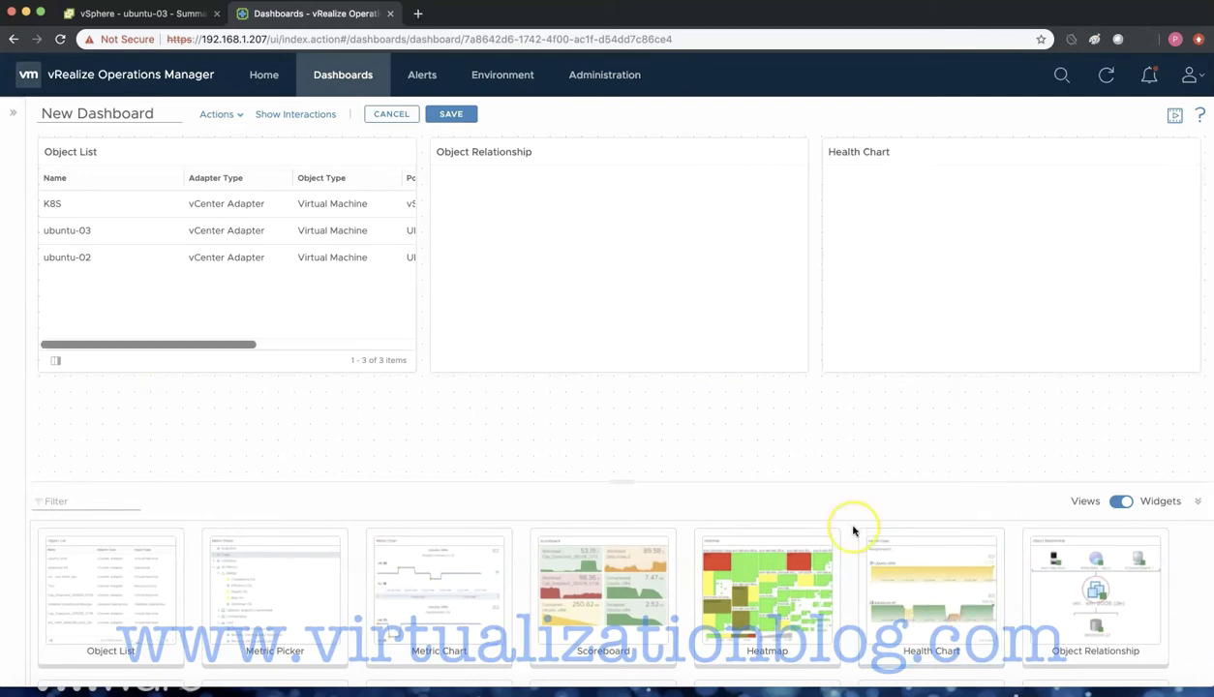
pyautogui.scroll(-1, 581, 600)
pyautogui.moveTo(275, 610); pyautogui.dragTo(178, 448)
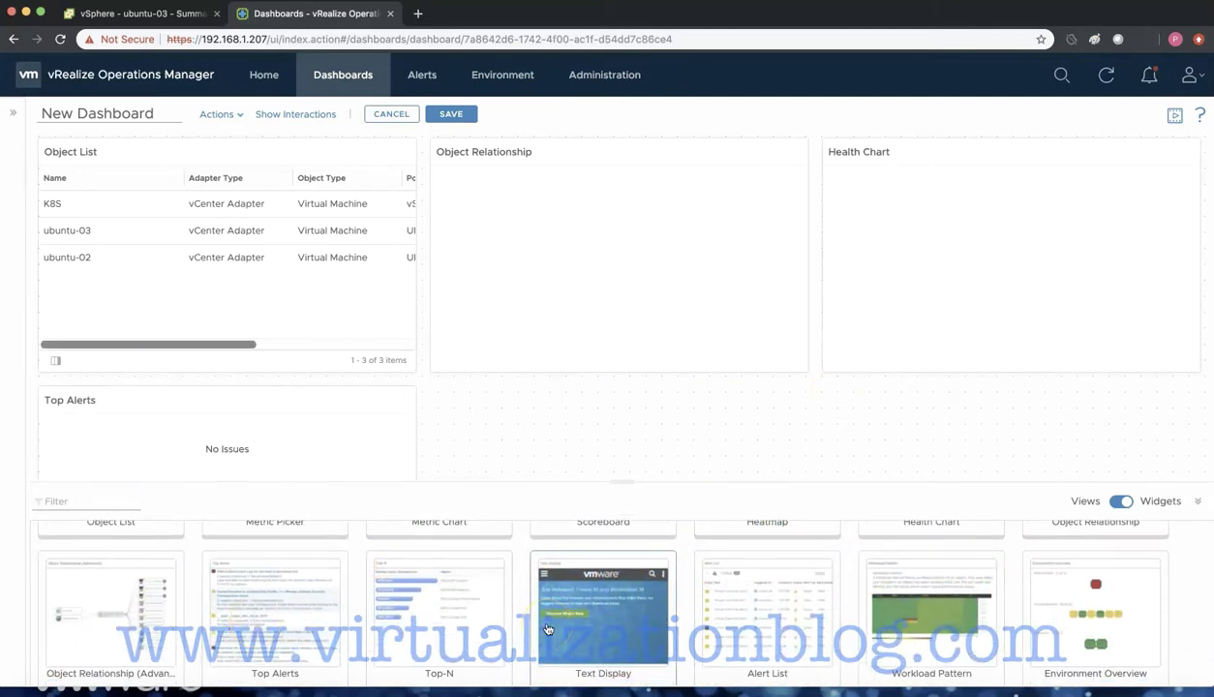
pyautogui.scroll(-2, 726, 601)
pyautogui.moveTo(871, 605); pyautogui.dragTo(529, 401)
pyautogui.scroll(-2, 608, 597)
pyautogui.scroll(-2, 608, 597)
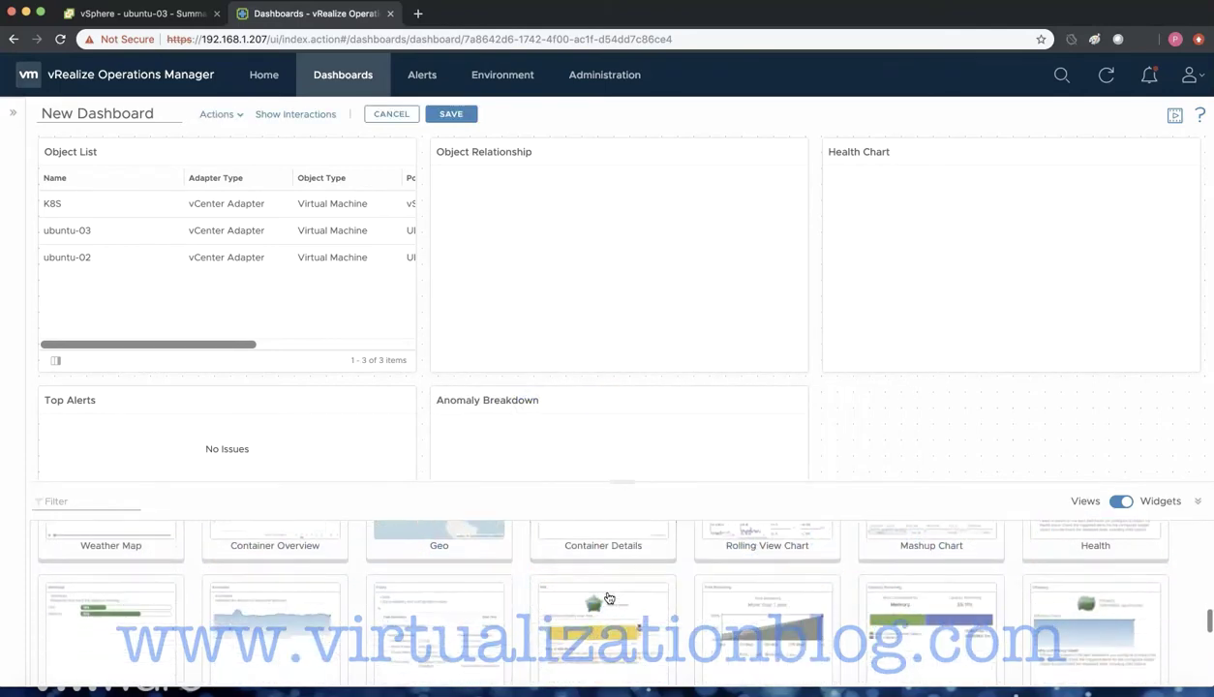
pyautogui.scroll(-4, 608, 597)
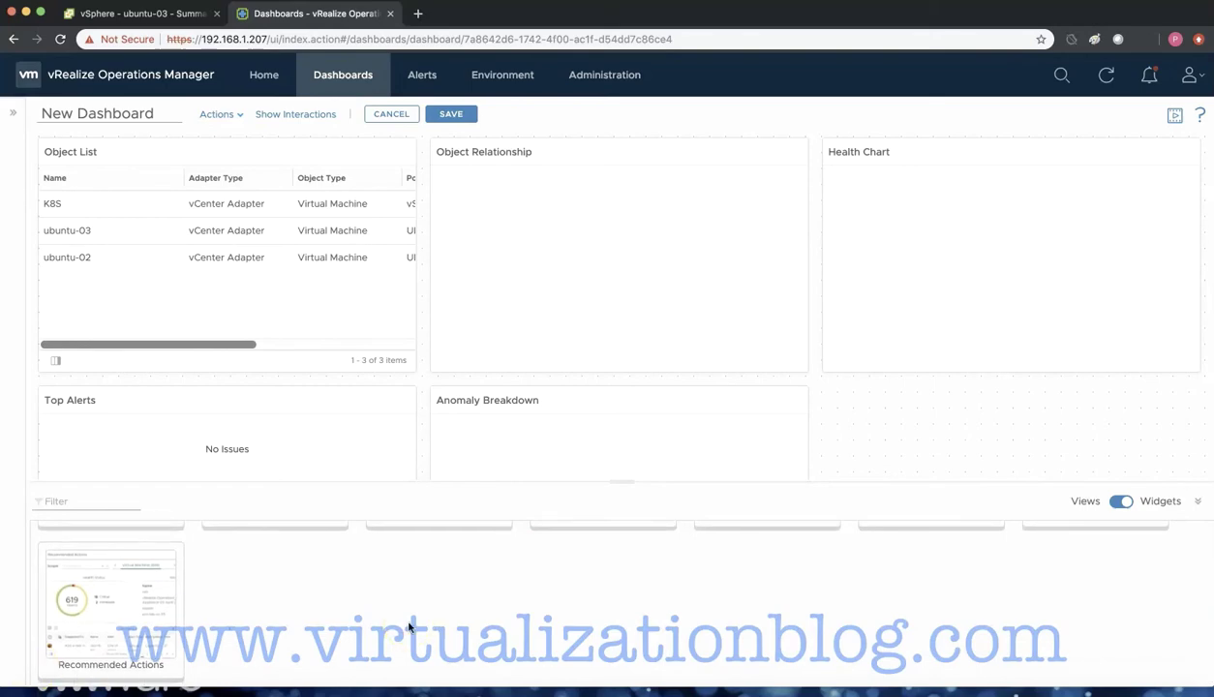
pyautogui.scroll(10, 410, 628)
pyautogui.scroll(2, 410, 628)
pyautogui.moveTo(438, 581); pyautogui.dragTo(1167, 481)
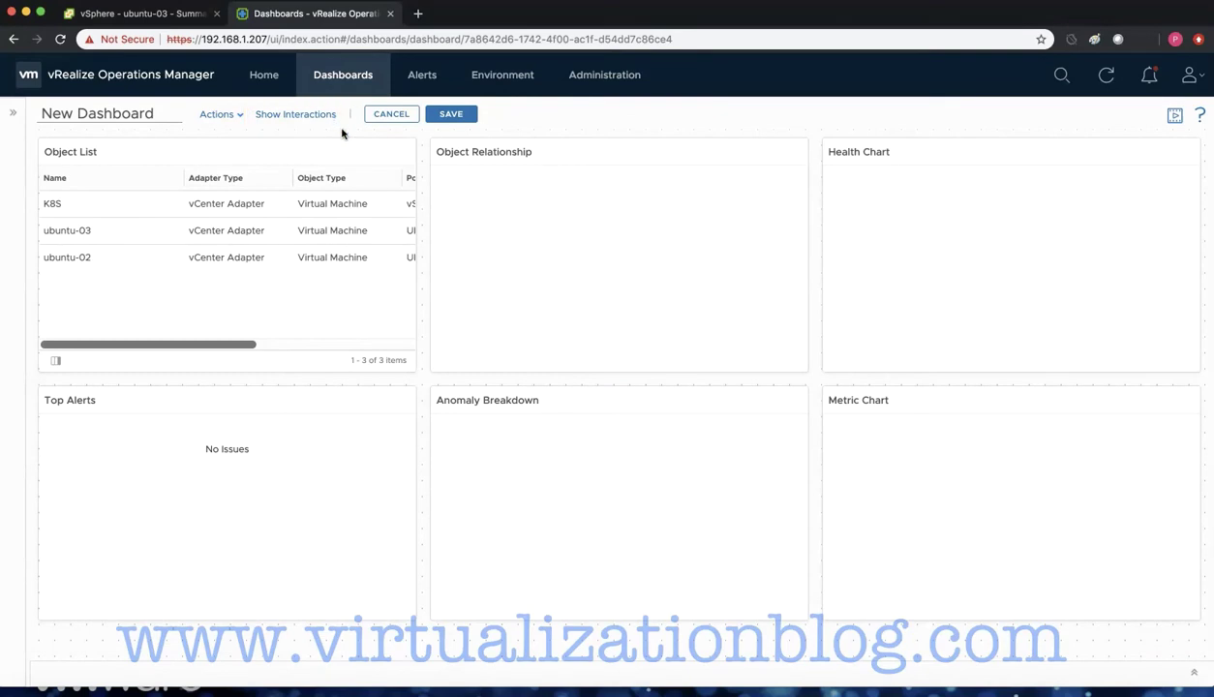
# - Link the Object List output to Object Relationship and save the dashboard
pyautogui.click(302, 115)
pyautogui.moveTo(264, 226)
pyautogui.mouseDown()
pyautogui.moveTo(494, 191)
pyautogui.moveTo(335, 187)
pyautogui.moveTo(732, 193)
pyautogui.moveTo(266, 343)
pyautogui.moveTo(497, 334)
pyautogui.moveTo(539, 247)
pyautogui.moveTo(721, 344)
pyautogui.mouseUp()
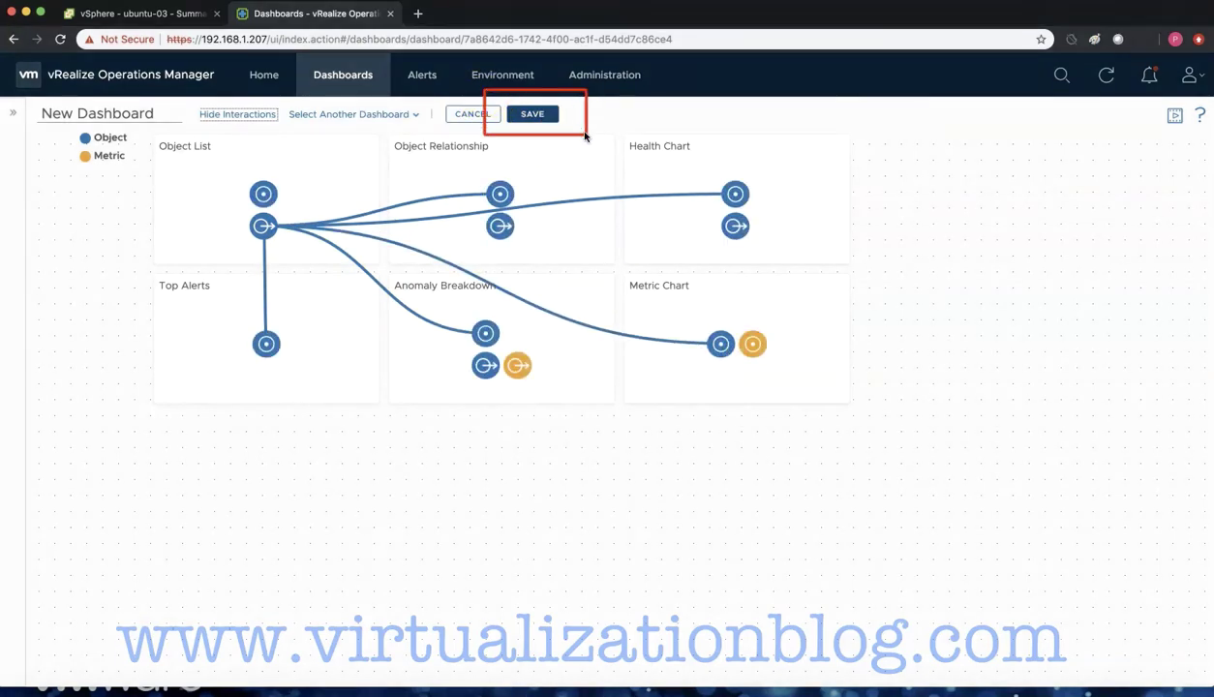
pyautogui.click(532, 114)
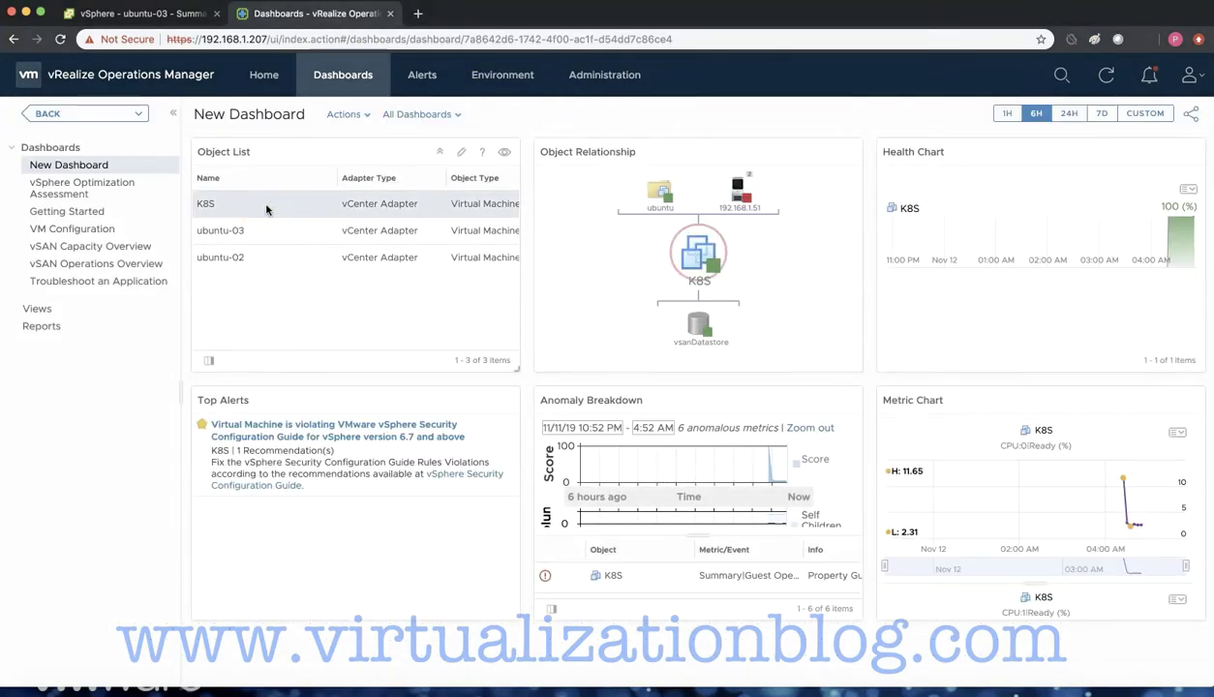
# - Adjust the Health Chart's refresh interval and include child objects in its input
pyautogui.click(803, 152)
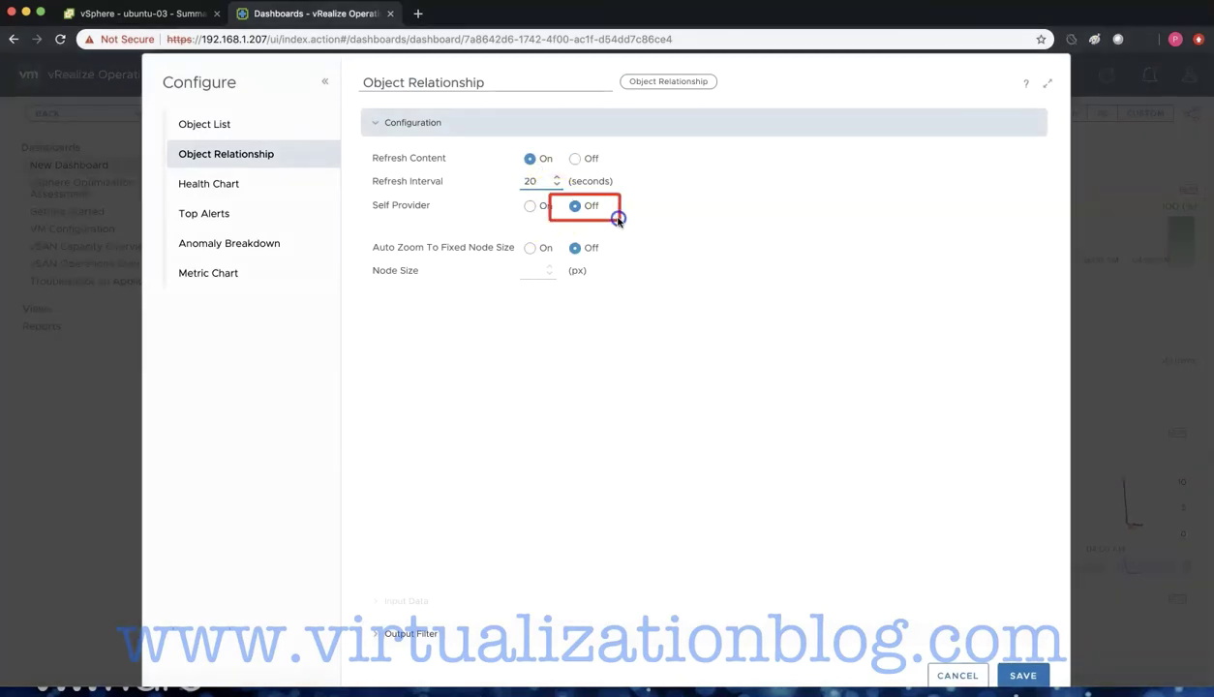
pyautogui.click(209, 184)
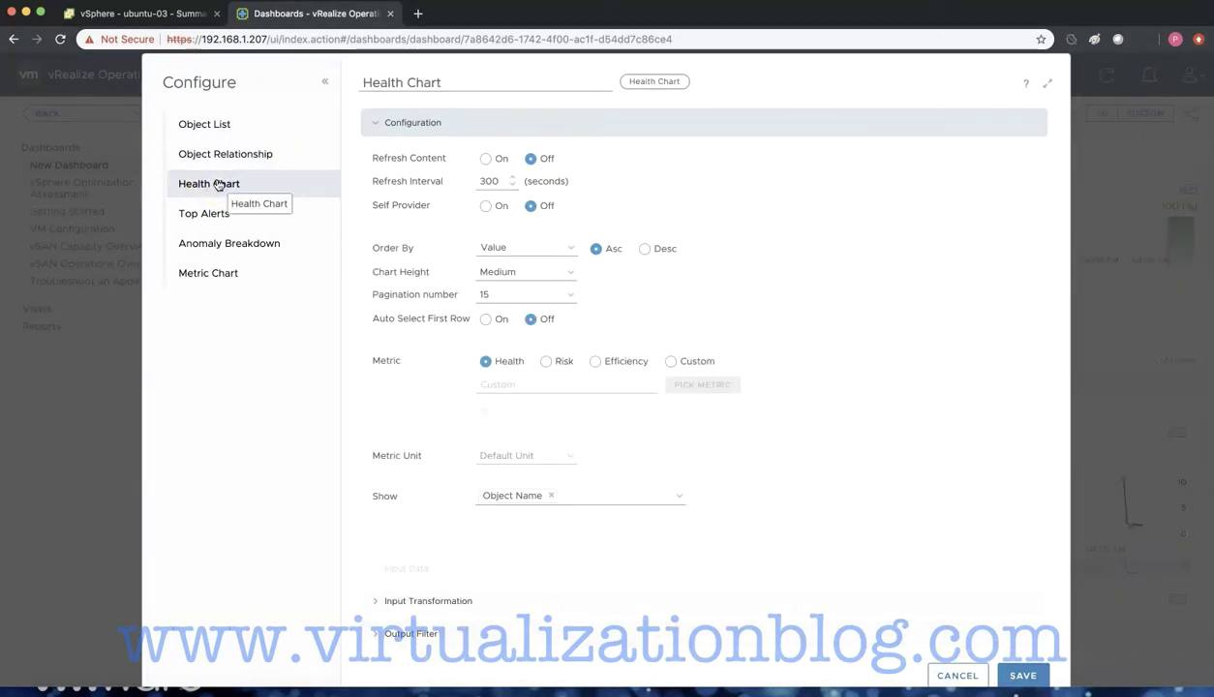
pyautogui.doubleClick(489, 180)
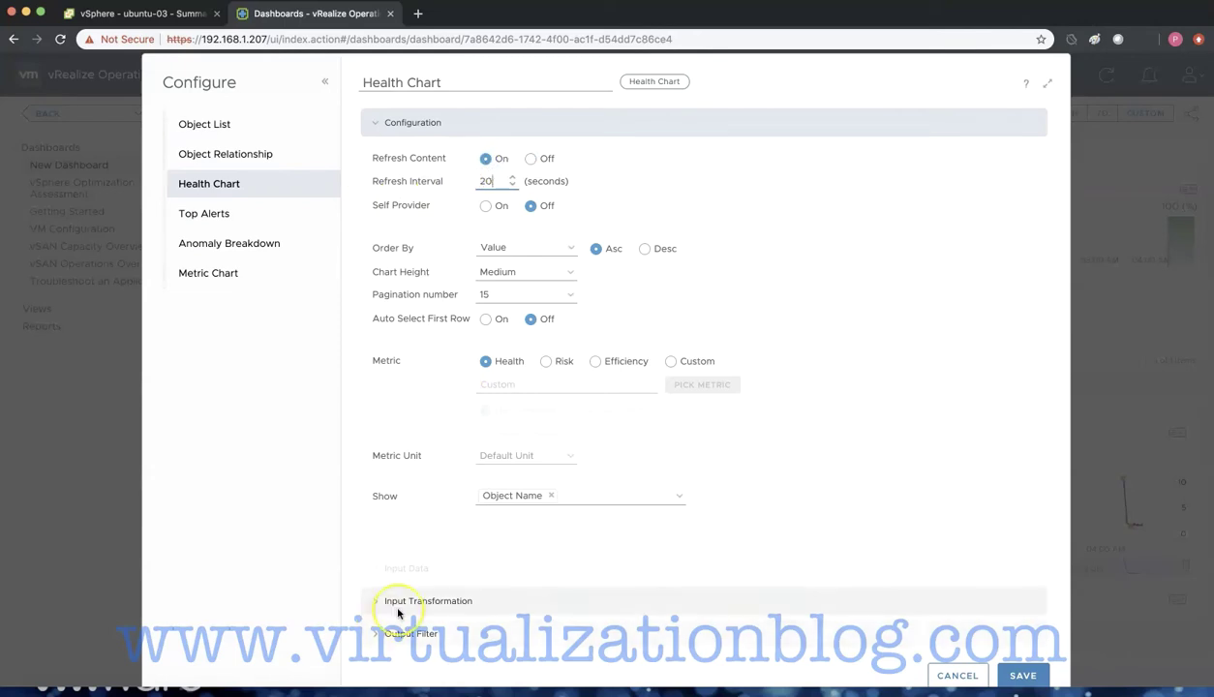
pyautogui.click(397, 601)
pyautogui.click(497, 221)
# - Set the Metric Chart's input transformation to Children and save its settings
pyautogui.click(271, 212)
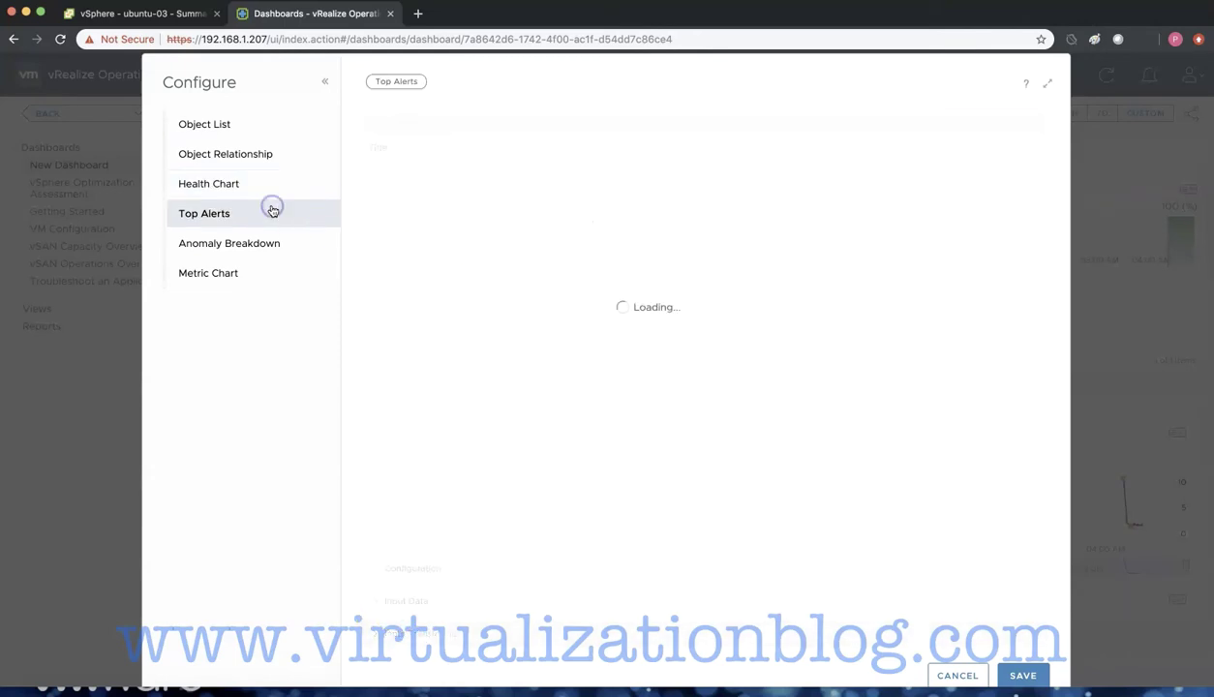
pyautogui.click(428, 627)
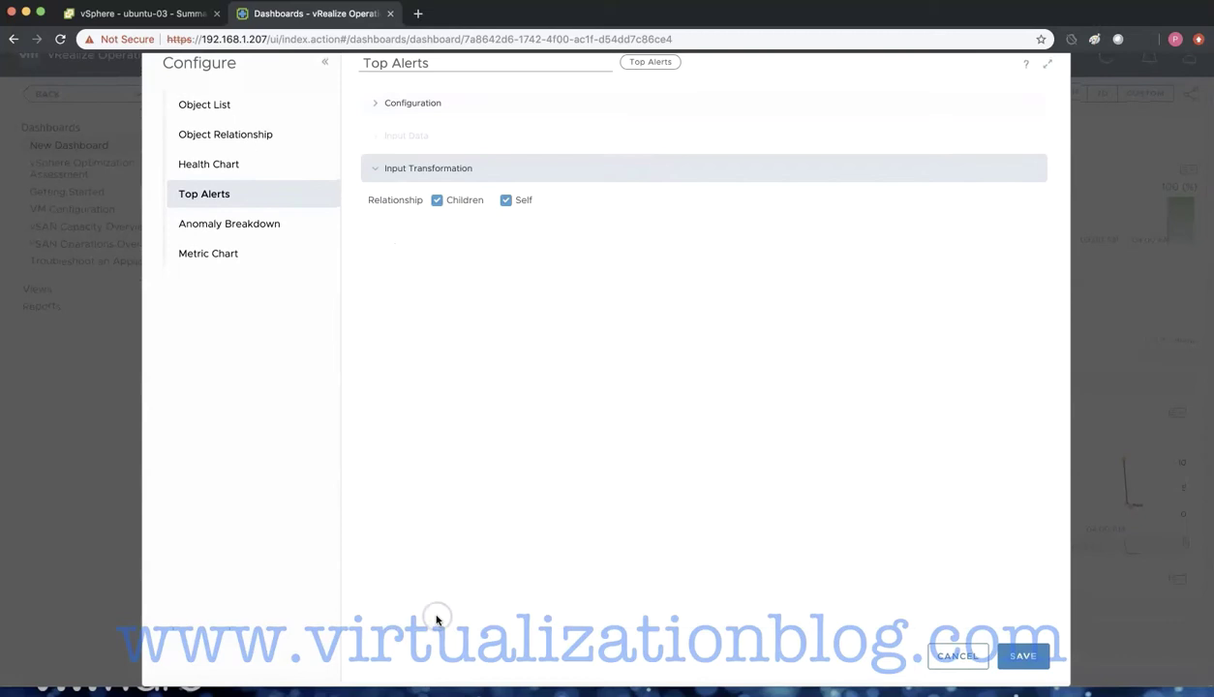
pyautogui.click(238, 225)
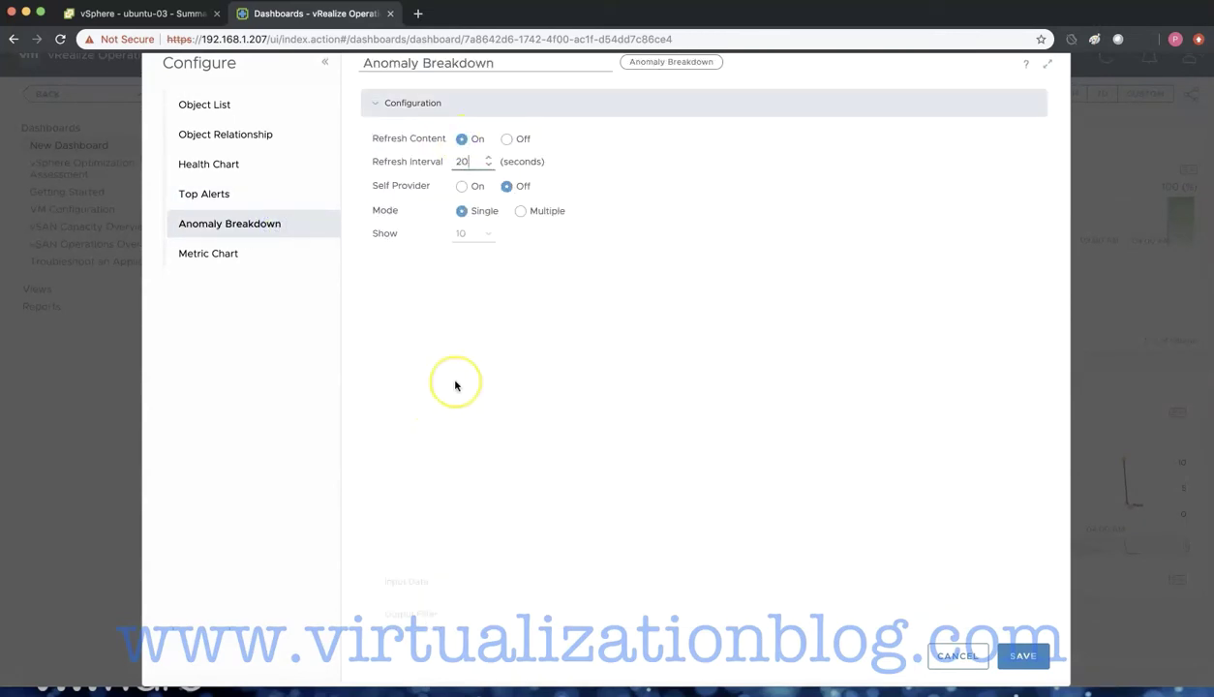
pyautogui.click(208, 252)
pyautogui.click(462, 139)
pyautogui.click(447, 547)
pyautogui.click(515, 201)
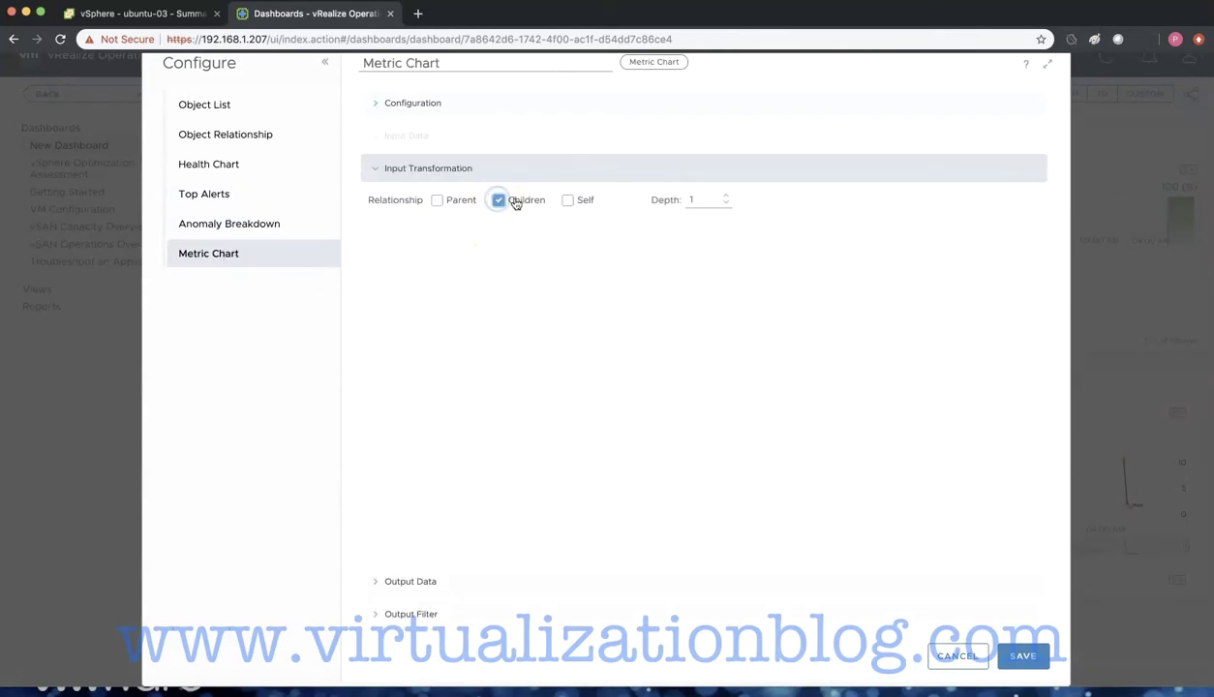
pyautogui.click(1022, 656)
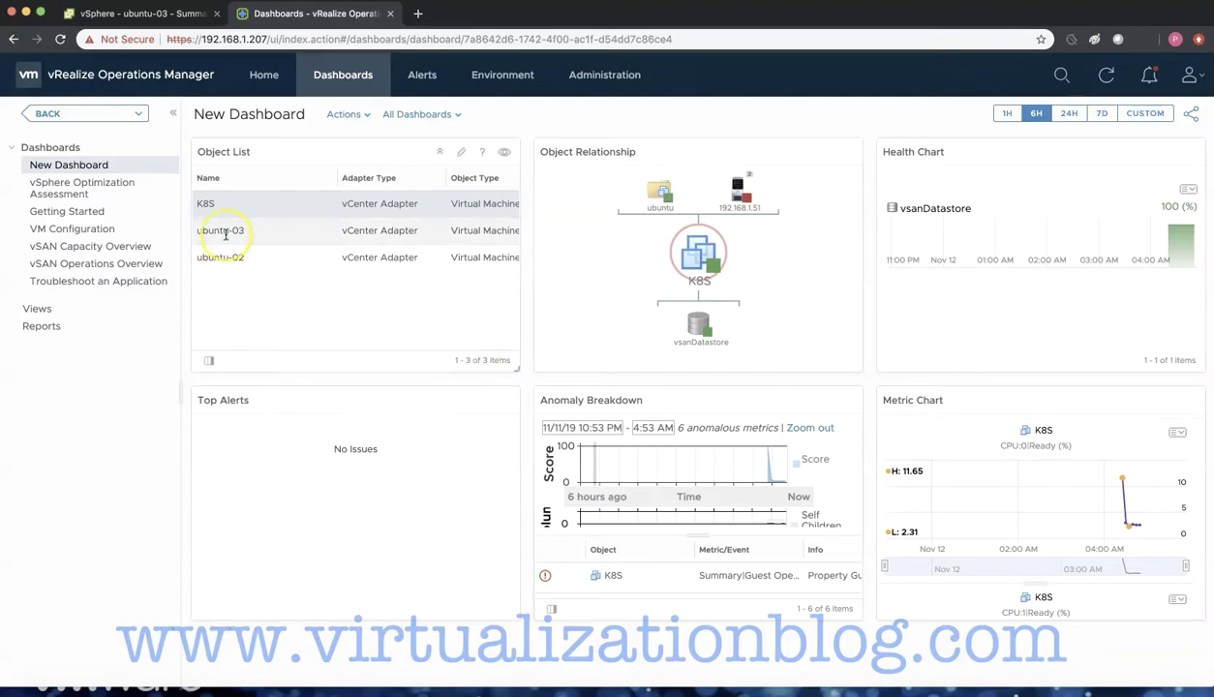
# - Select ubuntu-02, set Top Alerts input to Self, then start a new blank dashboard
pyautogui.click(226, 233)
pyautogui.click(227, 257)
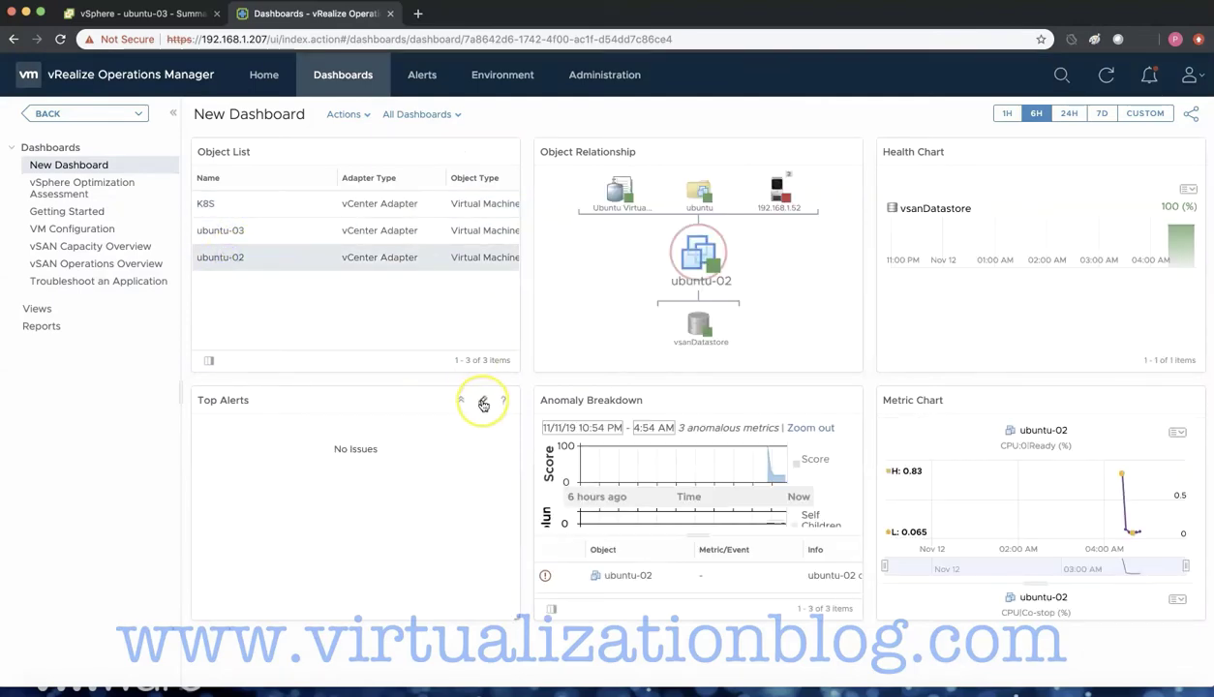
pyautogui.click(483, 405)
pyautogui.click(421, 624)
pyautogui.click(505, 220)
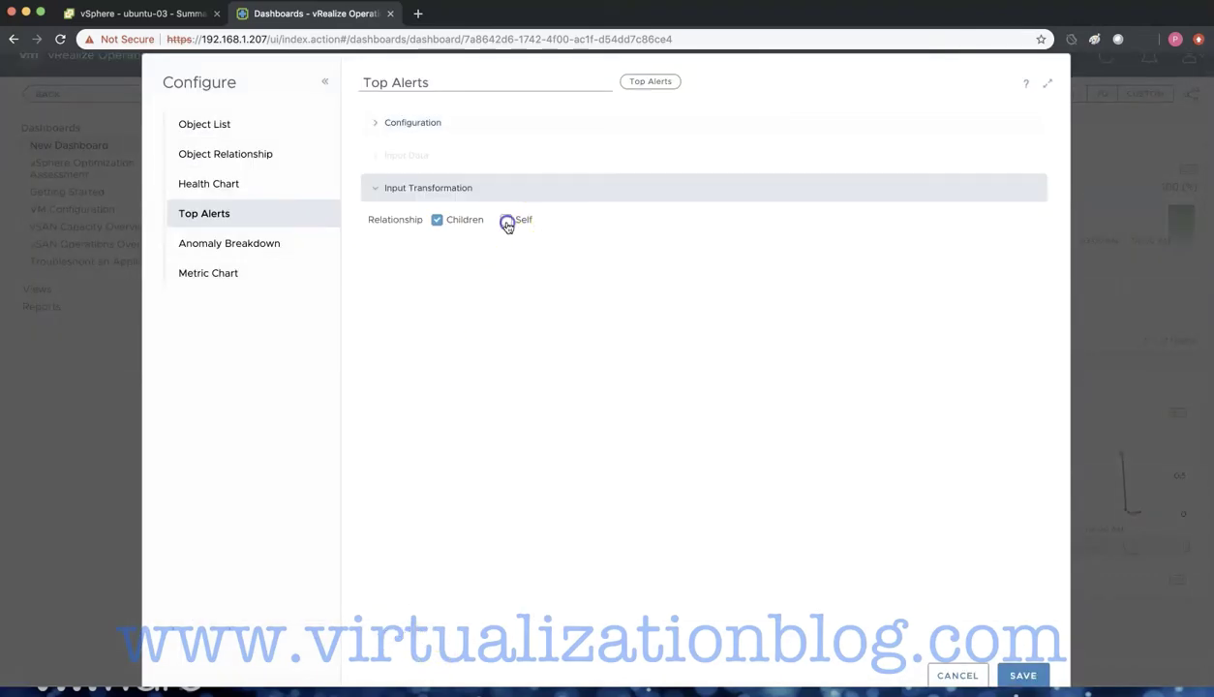
pyautogui.click(1020, 674)
pyautogui.click(347, 114)
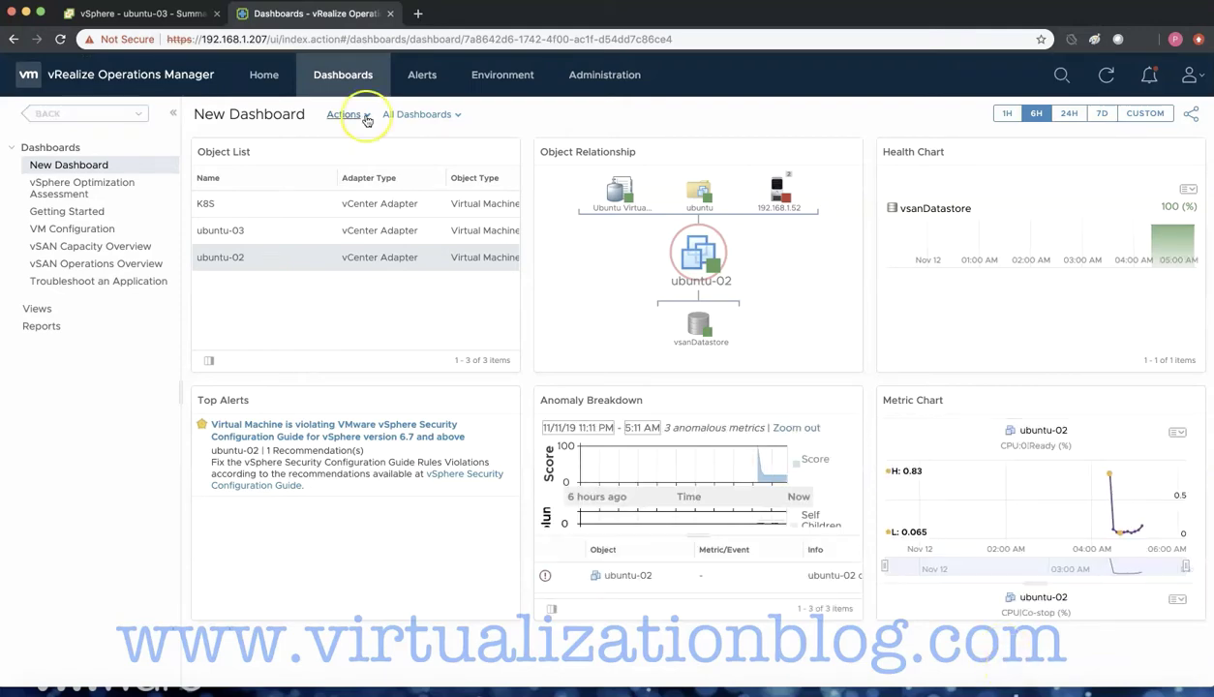
pyautogui.click(383, 243)
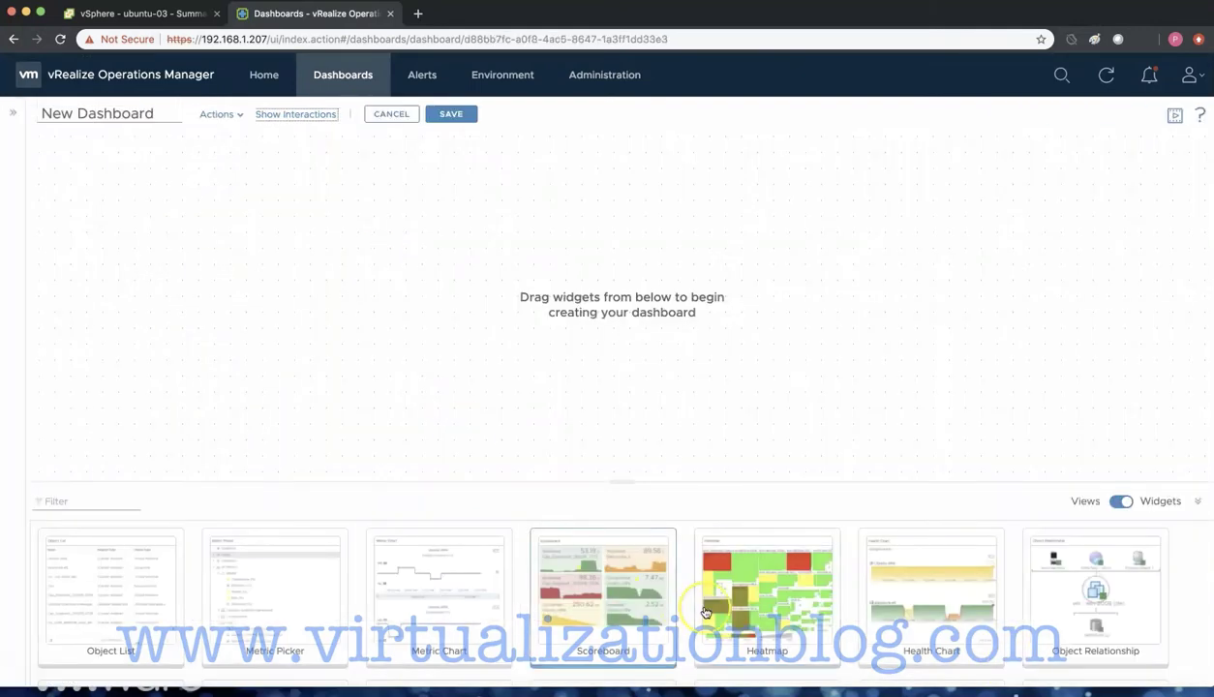
# - Add a bold, blue, large, centred 'vSAN DataStore Capacity Disk - Status' Text Display title
pyautogui.scroll(-3, 610, 600)
pyautogui.moveTo(629, 652); pyautogui.dragTo(116, 339)
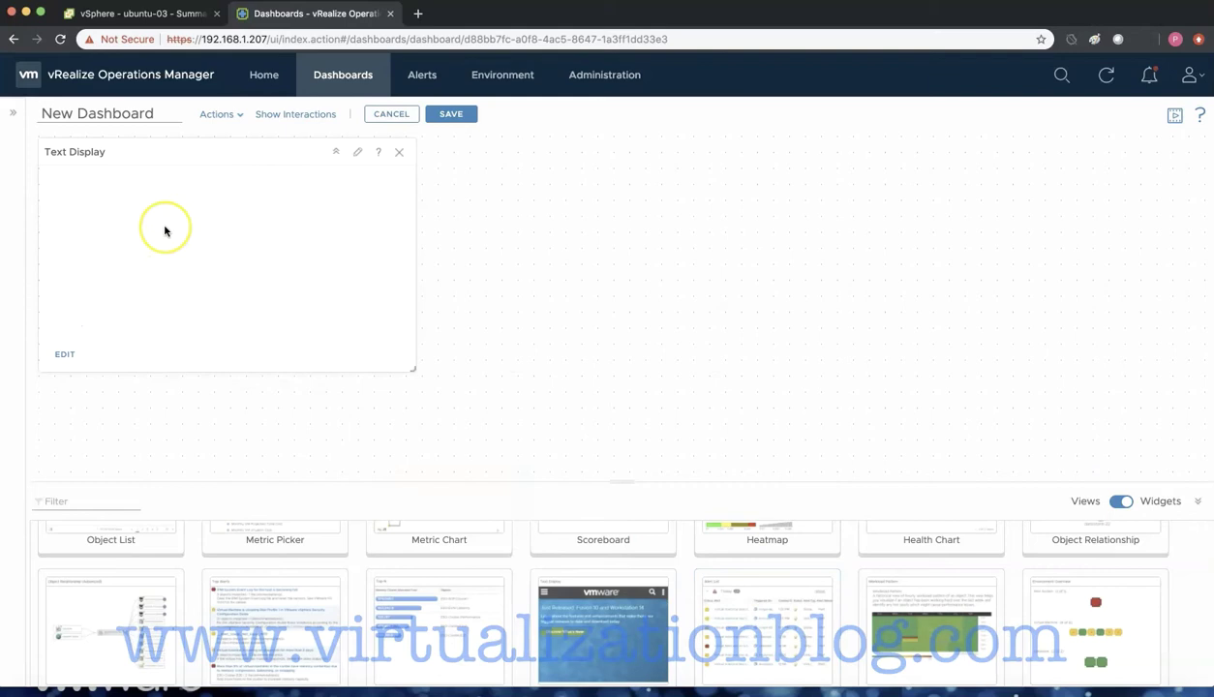
pyautogui.click(145, 256)
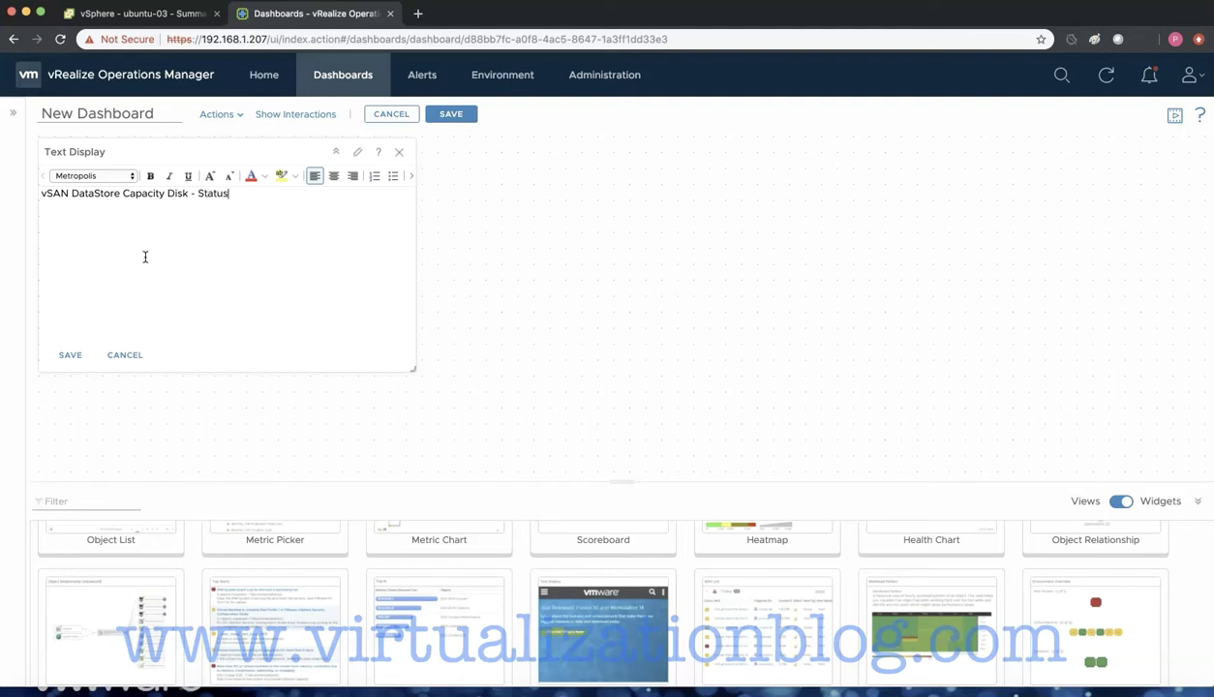
pyautogui.moveTo(230, 194); pyautogui.dragTo(42, 194)
pyautogui.click(150, 176)
pyautogui.click(250, 175)
pyautogui.click(316, 217)
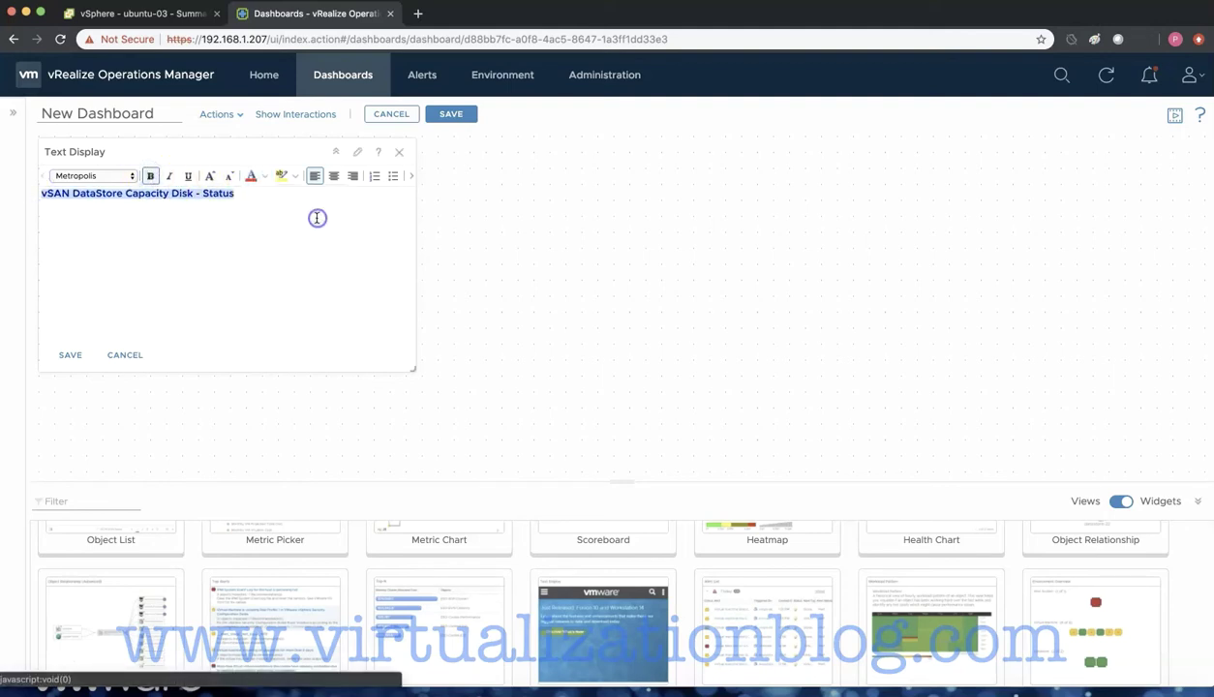
pyautogui.click(209, 175)
pyautogui.click(333, 175)
pyautogui.click(92, 210)
pyautogui.press('Return')
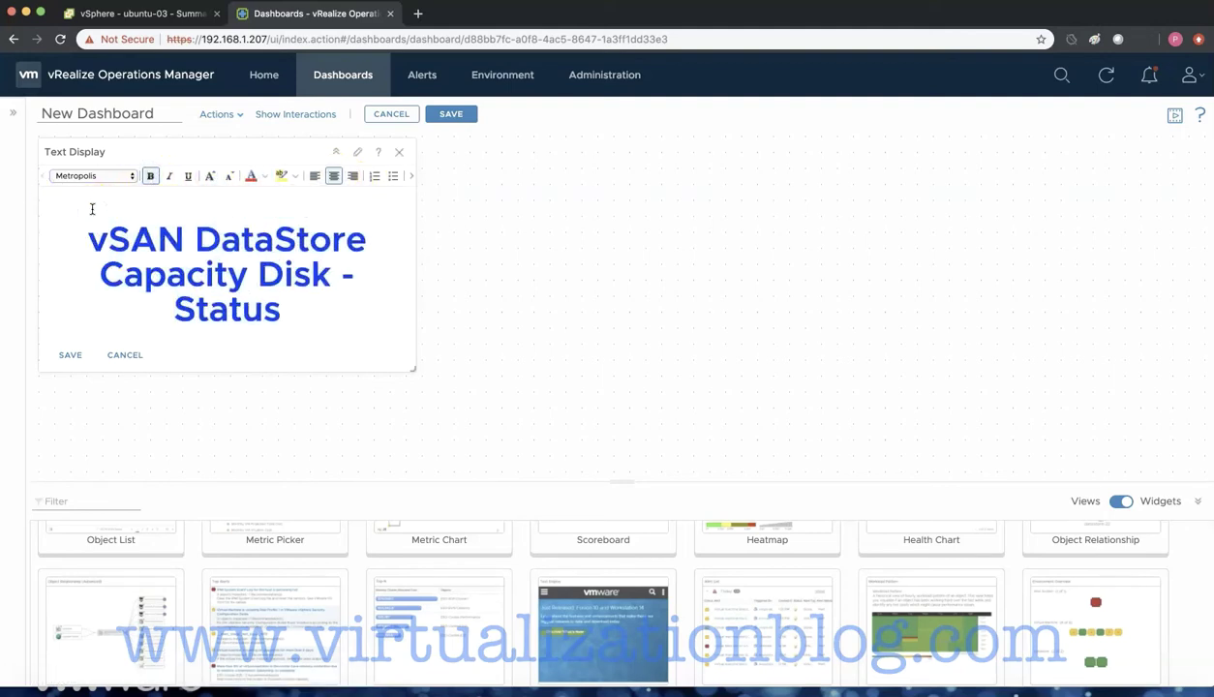
# - Add an Object List showing only the Name column and open its Input Data settings
pyautogui.scroll(3, 306, 561)
pyautogui.moveTo(111, 571); pyautogui.dragTo(496, 241)
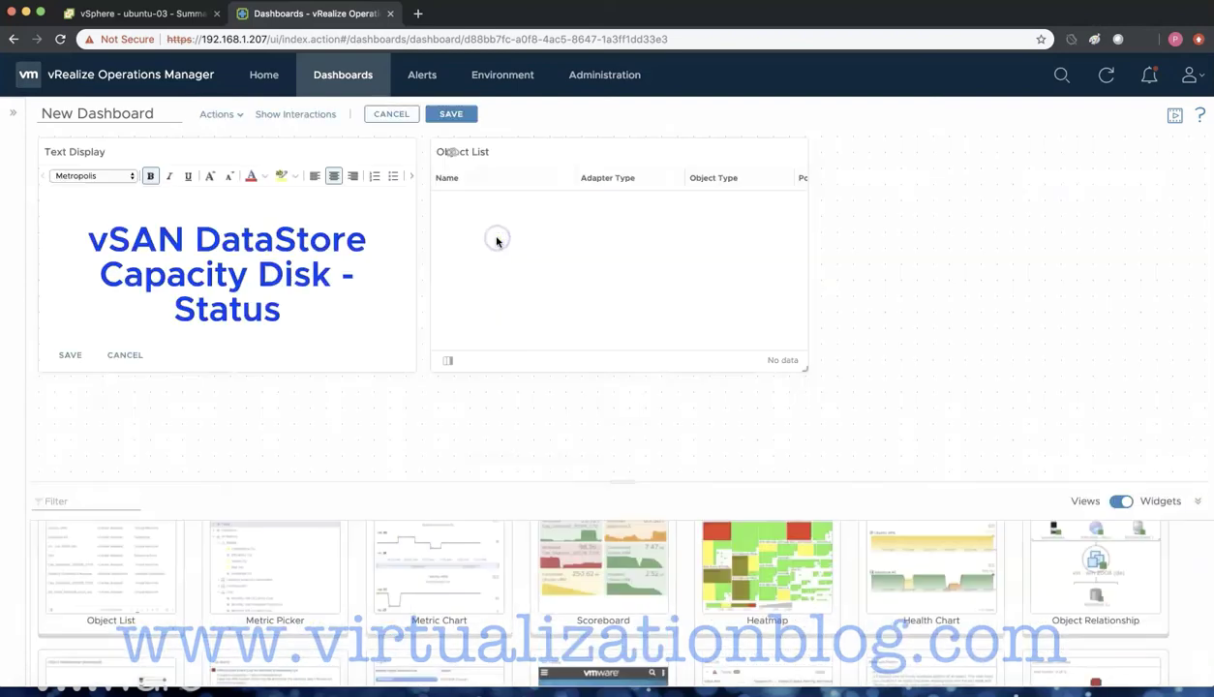
pyautogui.click(447, 360)
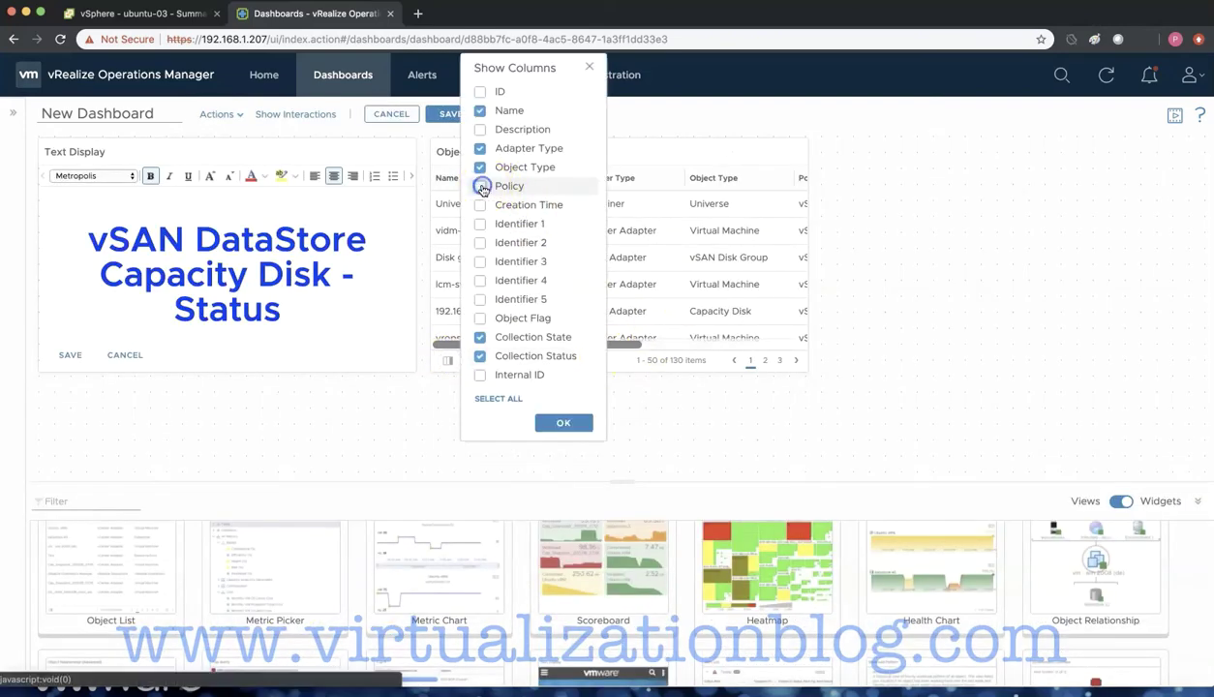
pyautogui.click(480, 166)
pyautogui.click(480, 148)
pyautogui.click(480, 336)
pyautogui.click(480, 355)
pyautogui.click(563, 423)
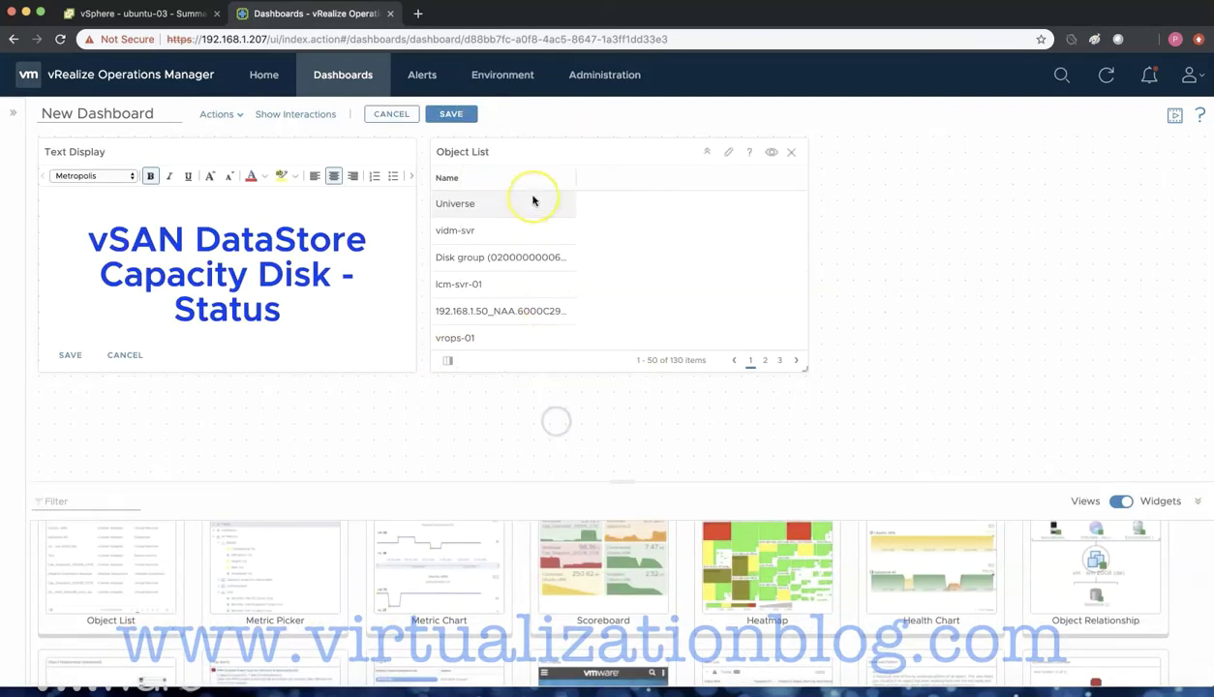
pyautogui.click(726, 157)
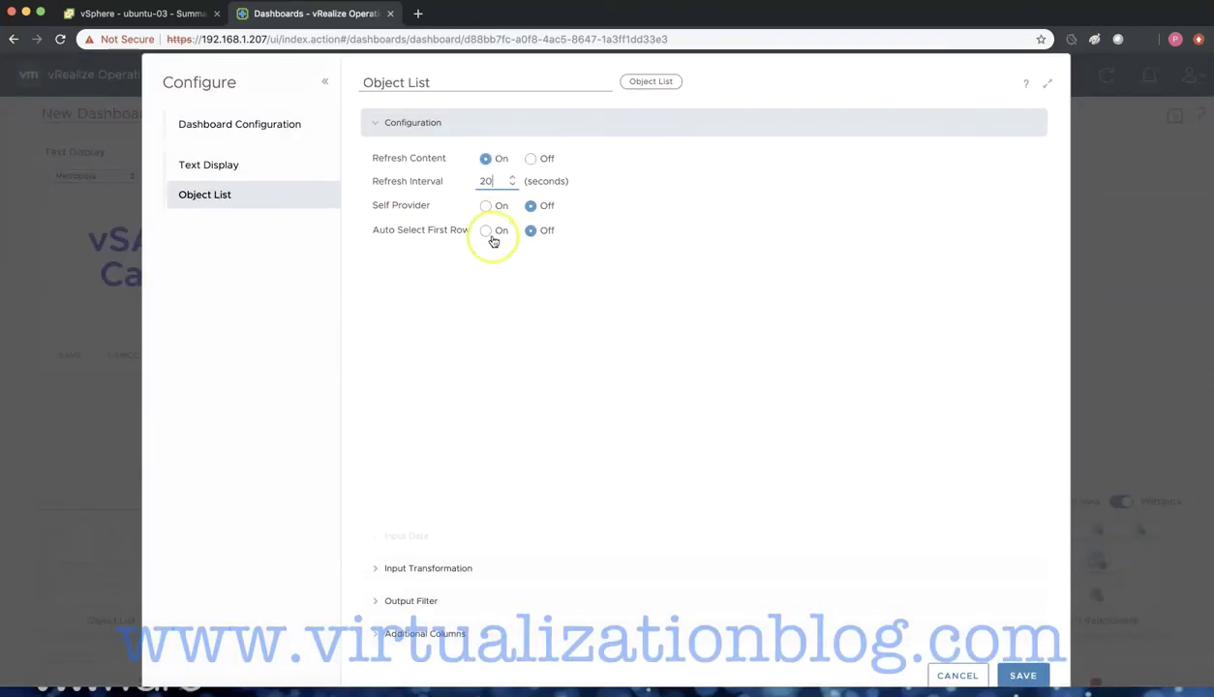
pyautogui.click(412, 535)
# - Filter the object list to Datastore vsanDatastore (6), retitle it 'vSAN Disk List', and save
pyautogui.click(430, 600)
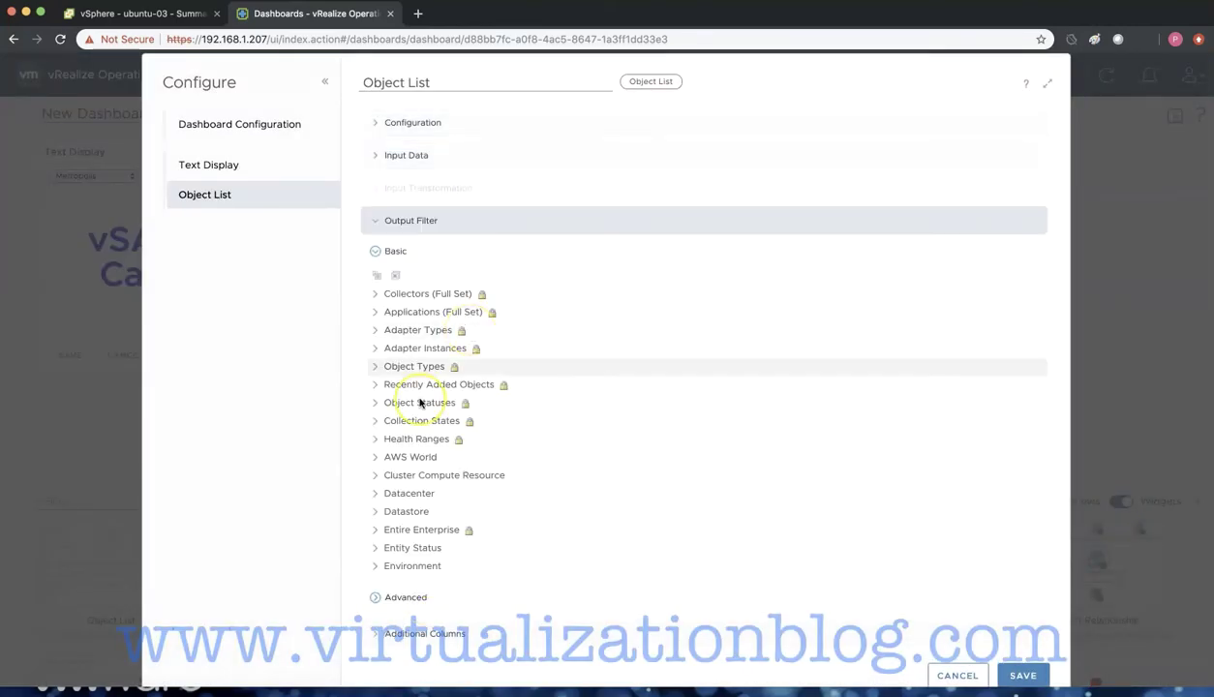
pyautogui.scroll(-2, 426, 407)
pyautogui.click(388, 419)
pyautogui.scroll(-3, 417, 455)
pyautogui.click(447, 480)
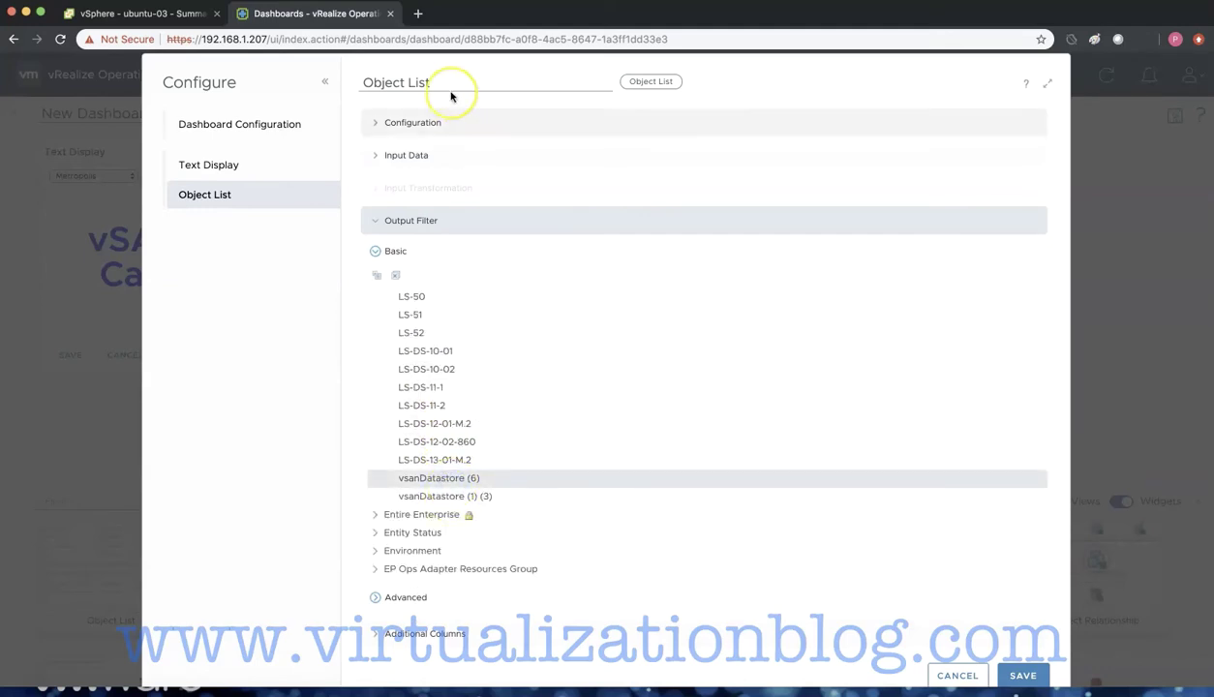
pyautogui.click(448, 85)
pyautogui.press('BackSpace')
pyautogui.press('BackSpace')
pyautogui.press('BackSpace')
pyautogui.press('BackSpace')
pyautogui.press('BackSpace')
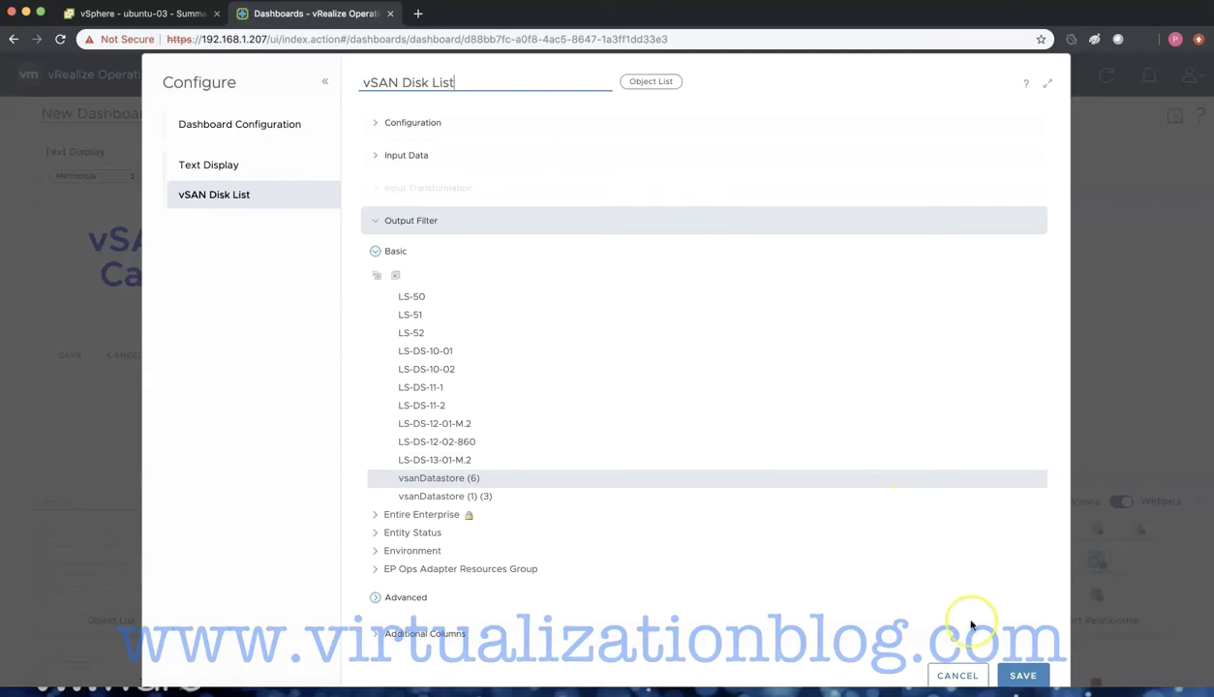
pyautogui.click(1023, 675)
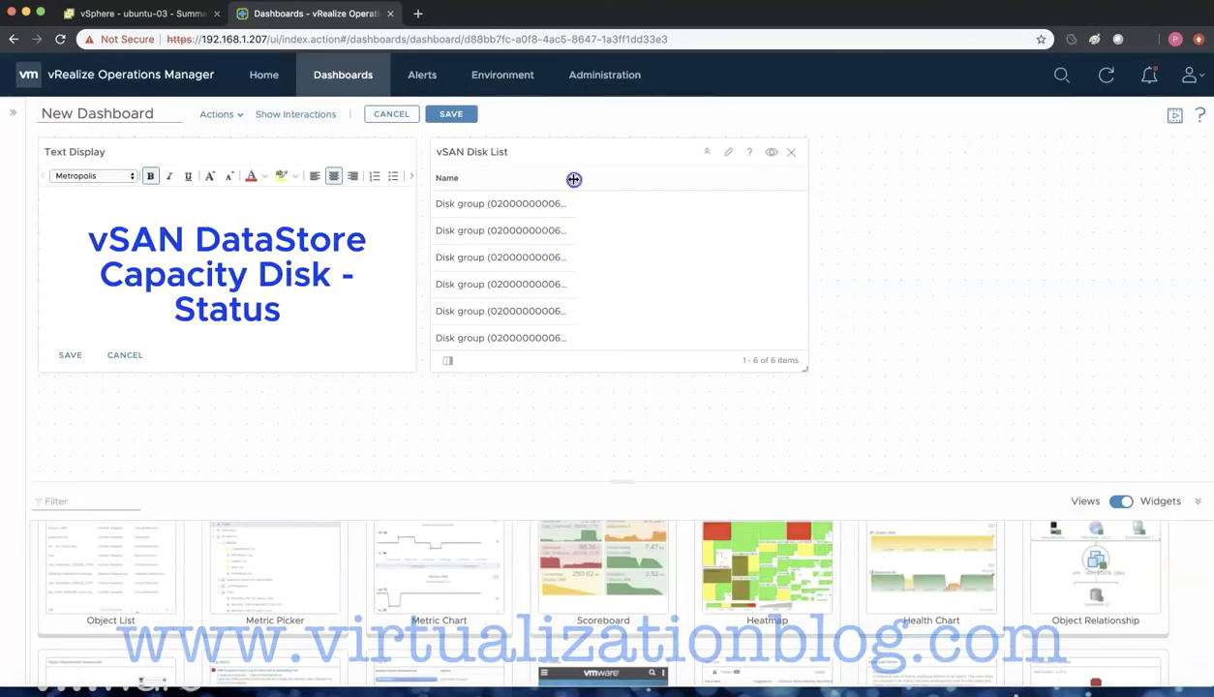
# - Widen the disk list's Name column and drop two Scoreboard widgets onto the canvas
pyautogui.moveTo(576, 178); pyautogui.dragTo(640, 184)
pyautogui.moveTo(571, 553); pyautogui.dragTo(954, 222)
pyautogui.moveTo(590, 567); pyautogui.dragTo(400, 453)
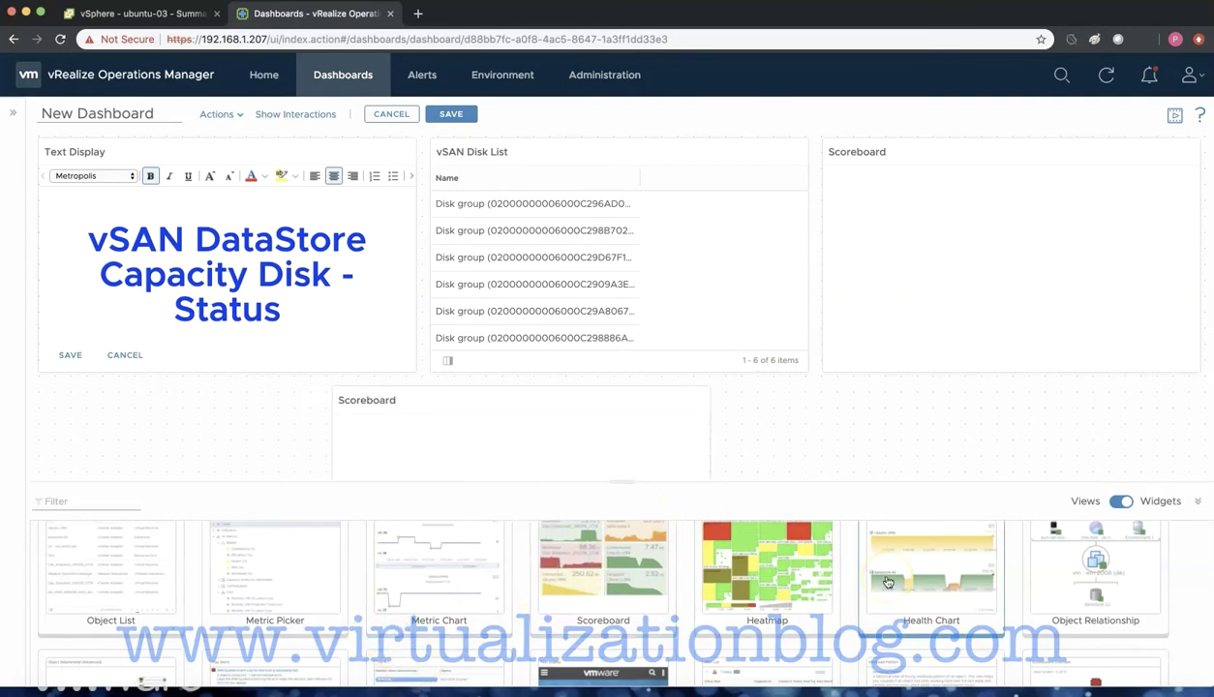
pyautogui.doubleClick(1055, 498)
# - Move and widen both Scoreboards into a side-by-side row below the title and disk list
pyautogui.moveTo(590, 401); pyautogui.dragTo(306, 404)
pyautogui.moveTo(411, 615); pyautogui.dragTo(621, 607)
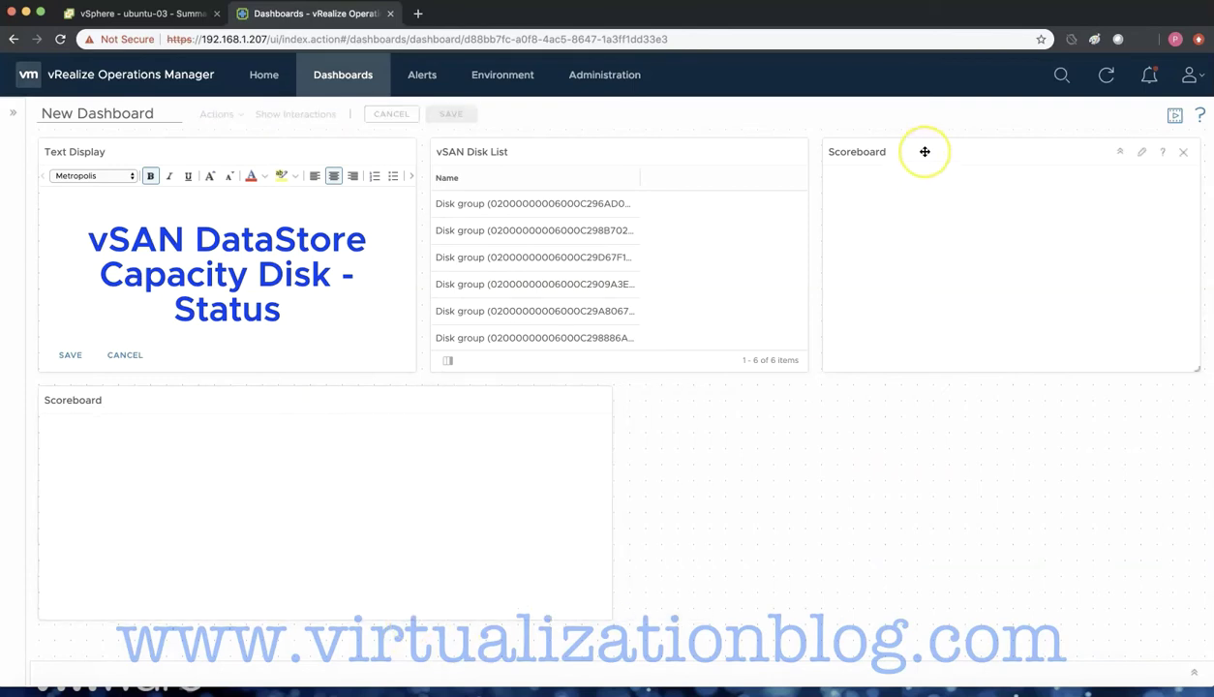
pyautogui.moveTo(921, 152); pyautogui.dragTo(718, 394)
pyautogui.moveTo(1003, 617); pyautogui.dragTo(1169, 621)
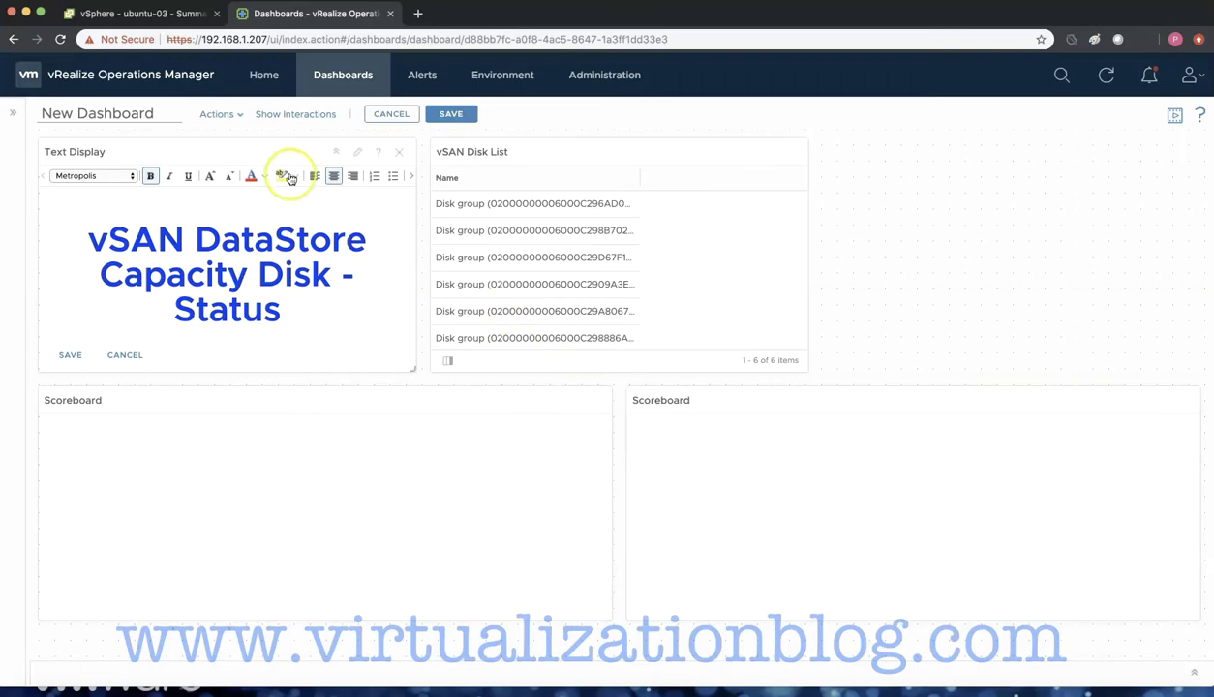
# - Link the vSAN Disk List to the Scoreboards, save as New Dashboard 1, and select a disk group
pyautogui.click(295, 114)
pyautogui.moveTo(497, 226); pyautogui.dragTo(323, 333)
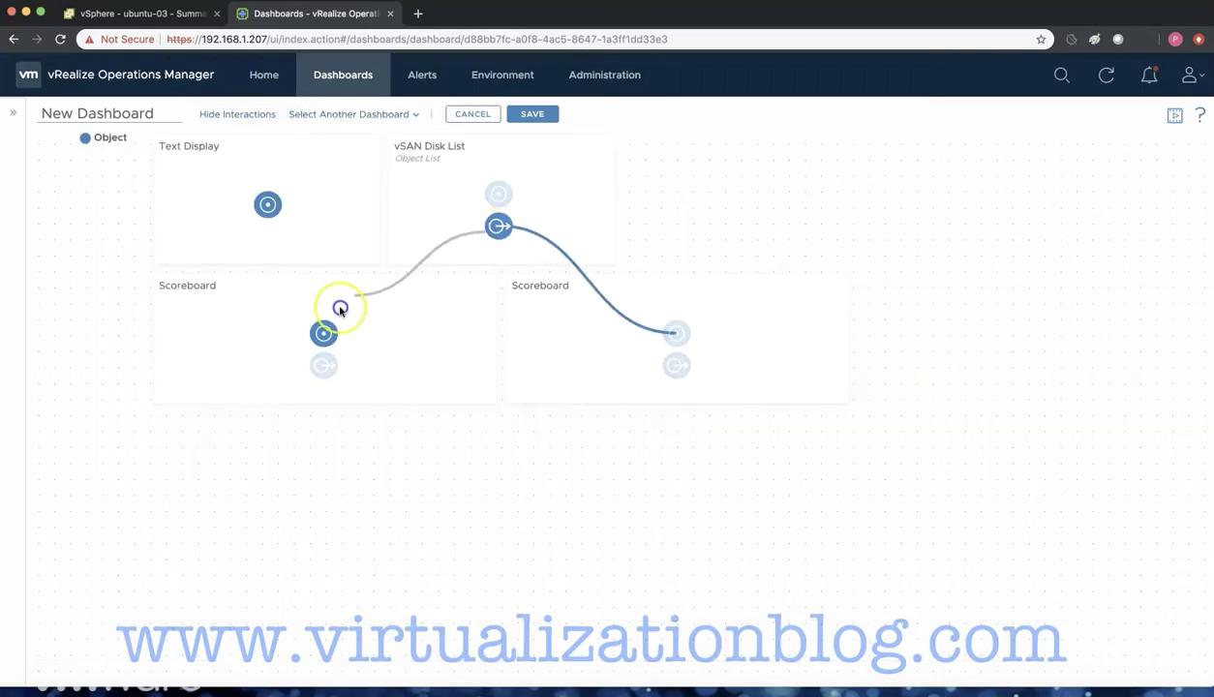
pyautogui.click(532, 114)
pyautogui.click(542, 201)
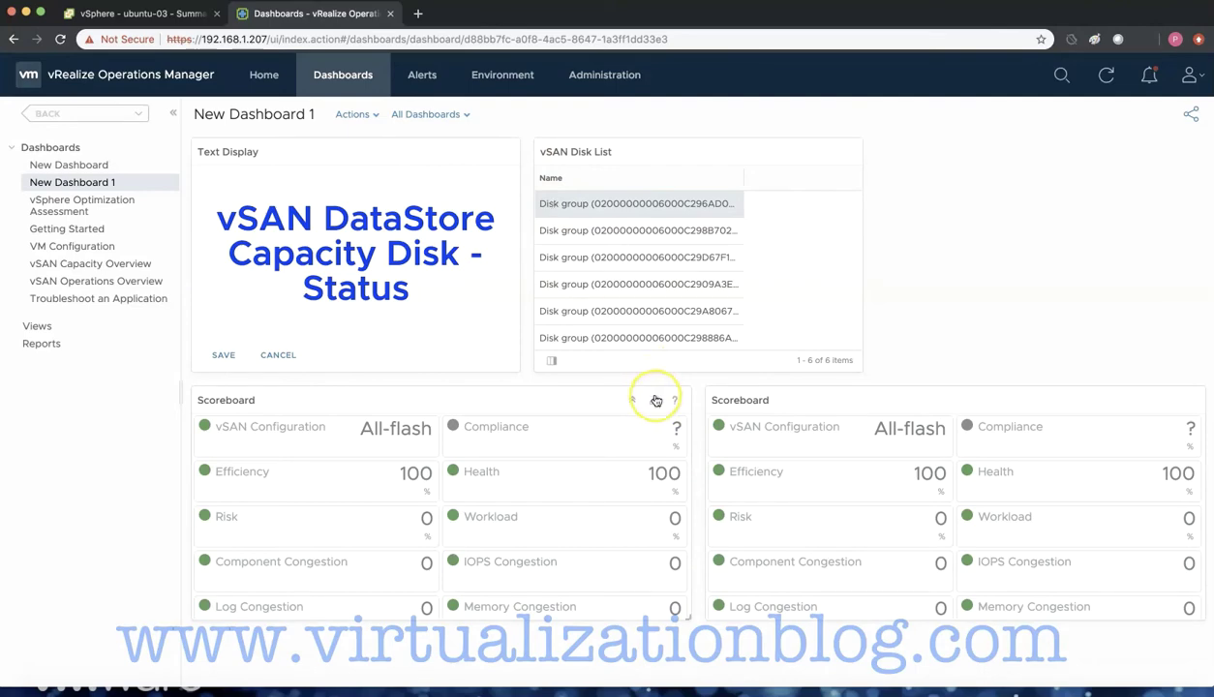
# - Reopen the dashboard for editing and open a Scoreboard's settings
pyautogui.click(352, 114)
pyautogui.click(379, 136)
pyautogui.click(747, 513)
pyautogui.click(1196, 500)
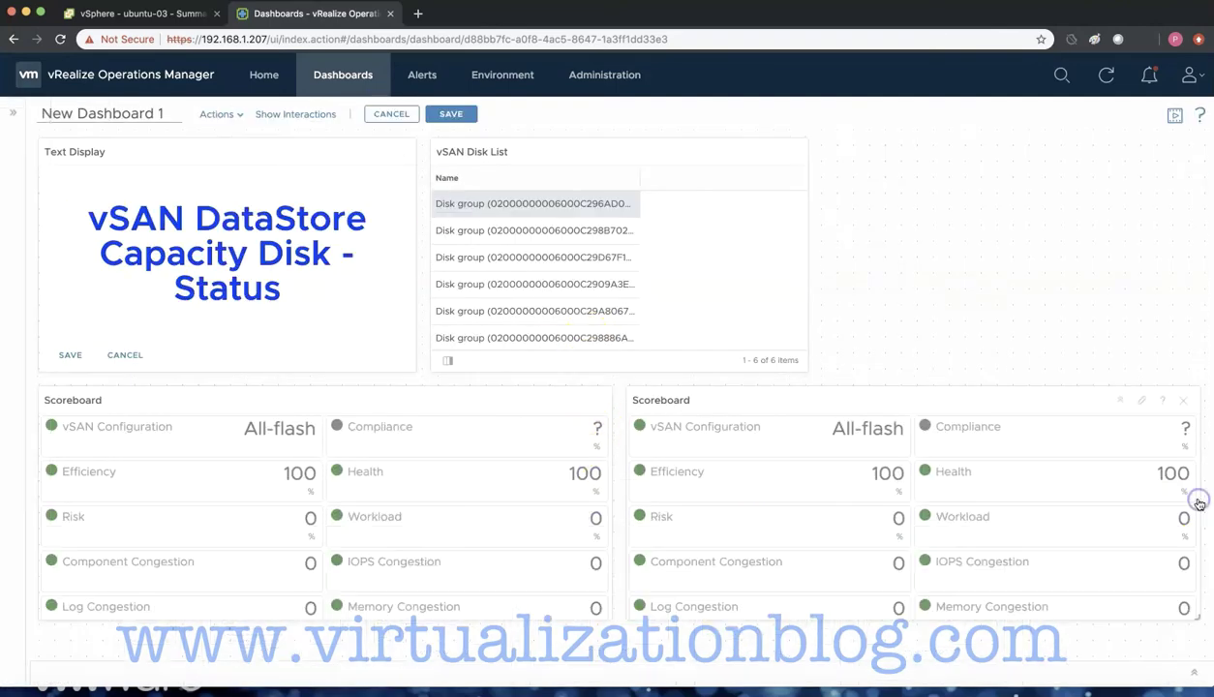
pyautogui.click(555, 399)
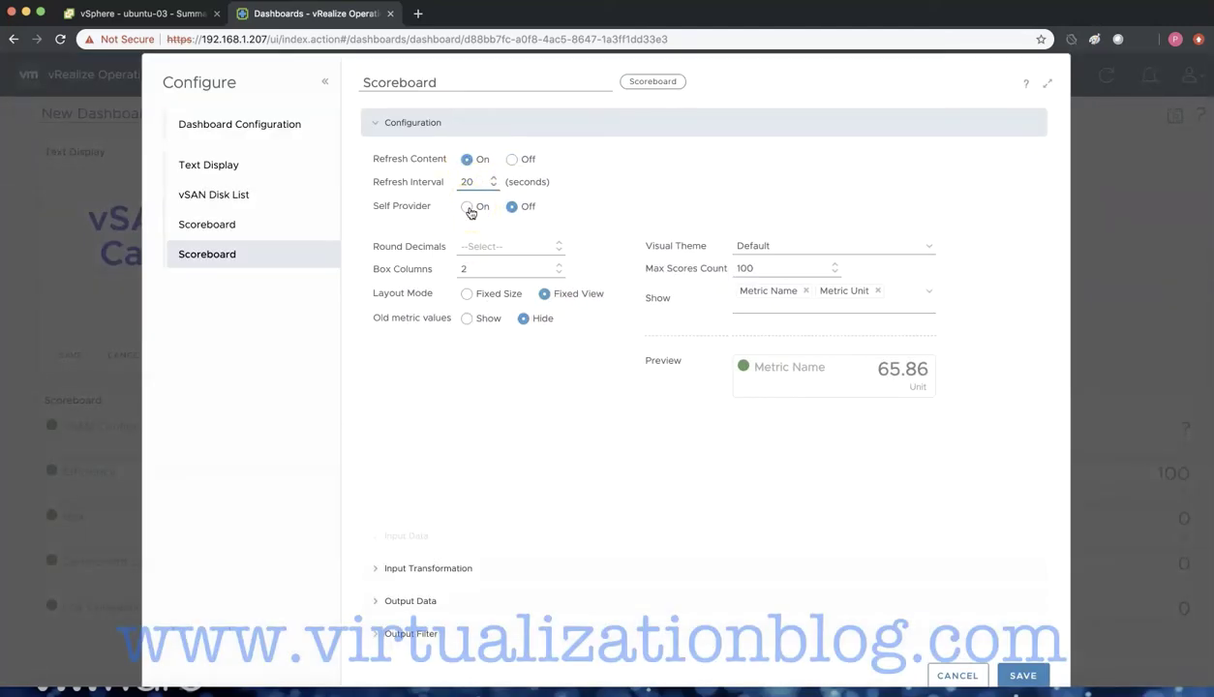
# - Adjust the input transformation and start adding vSAN Adapter Capacity Disk metrics to Output Data
pyautogui.click(447, 571)
pyautogui.click(499, 223)
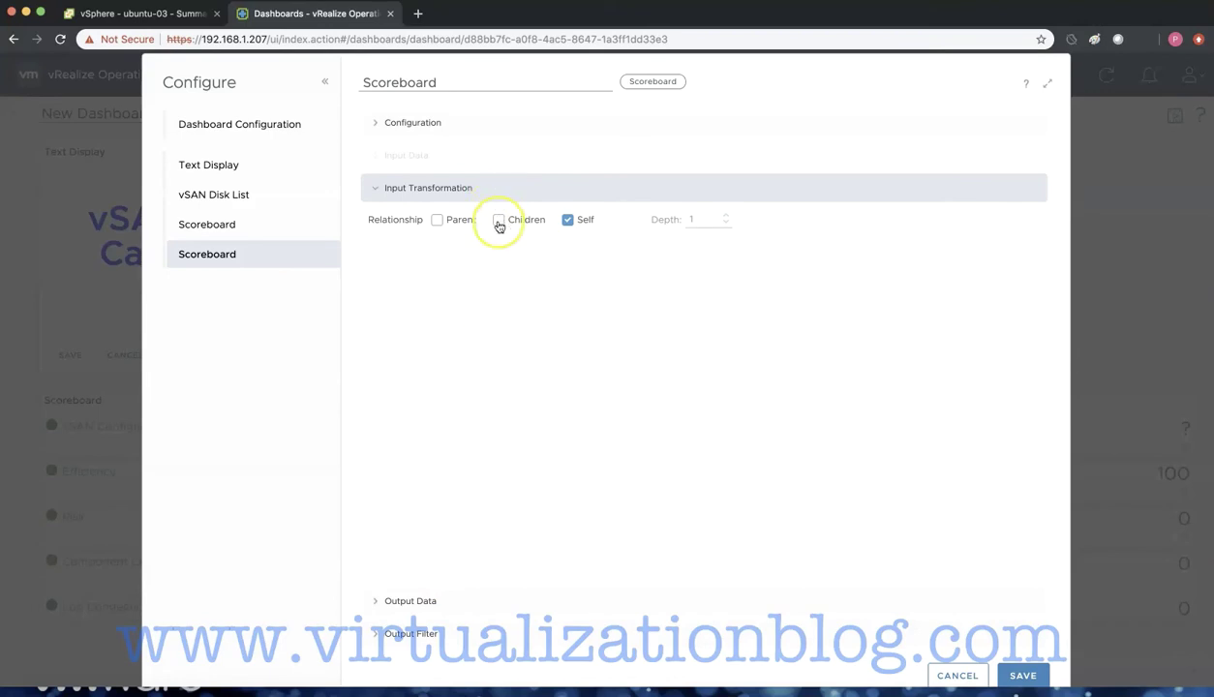
pyautogui.click(411, 601)
pyautogui.click(378, 279)
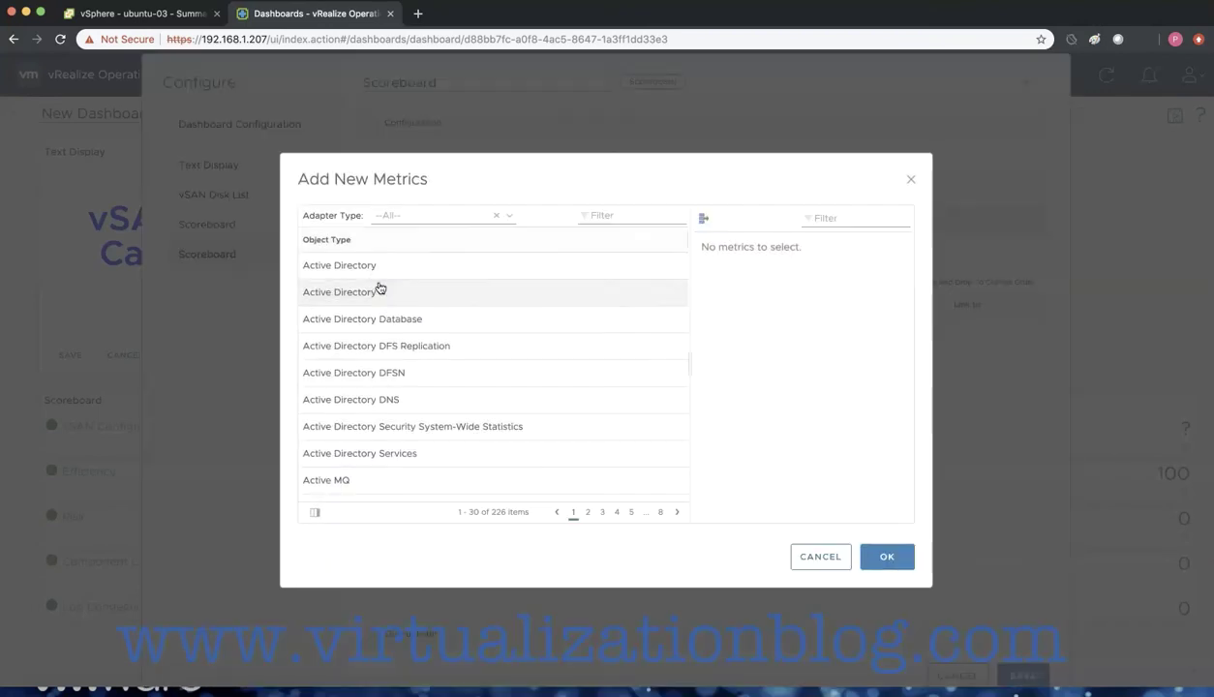
pyautogui.click(511, 217)
pyautogui.scroll(-2, 455, 387)
pyautogui.click(416, 433)
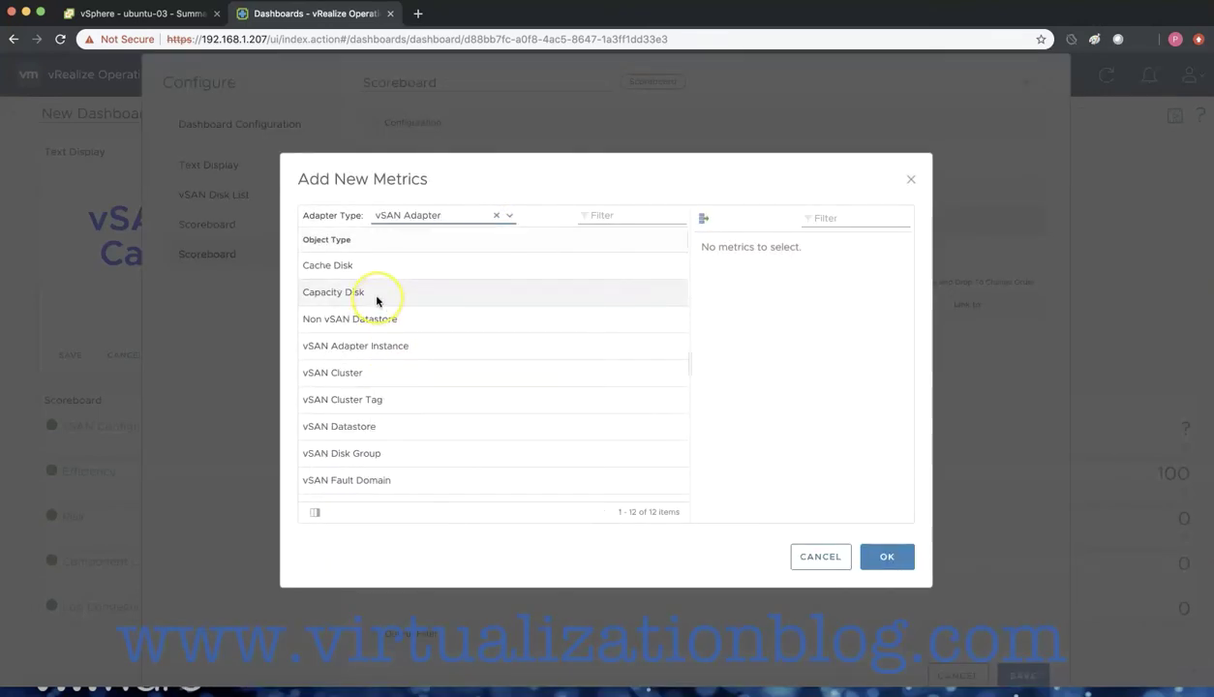
pyautogui.click(379, 294)
# - Select Capacity Remaining Percentage and the three vSAN Health disk capacity metrics
pyautogui.click(702, 240)
pyautogui.click(720, 296)
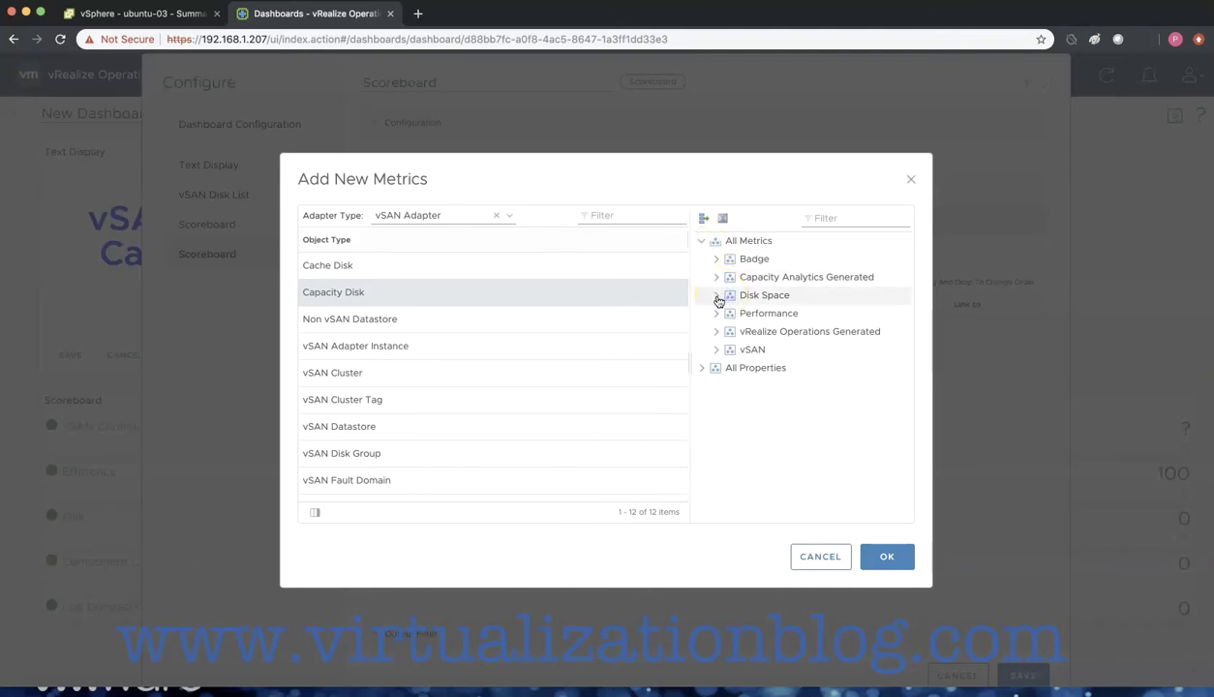
pyautogui.click(715, 278)
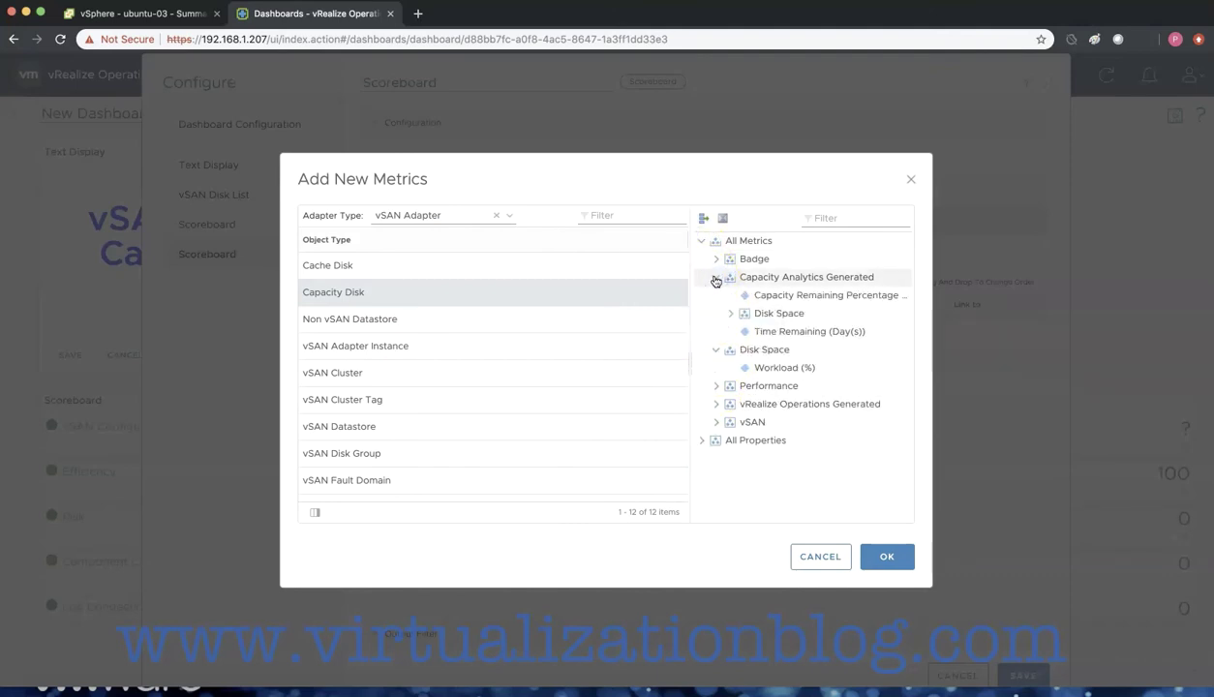
pyautogui.click(804, 295)
pyautogui.click(716, 386)
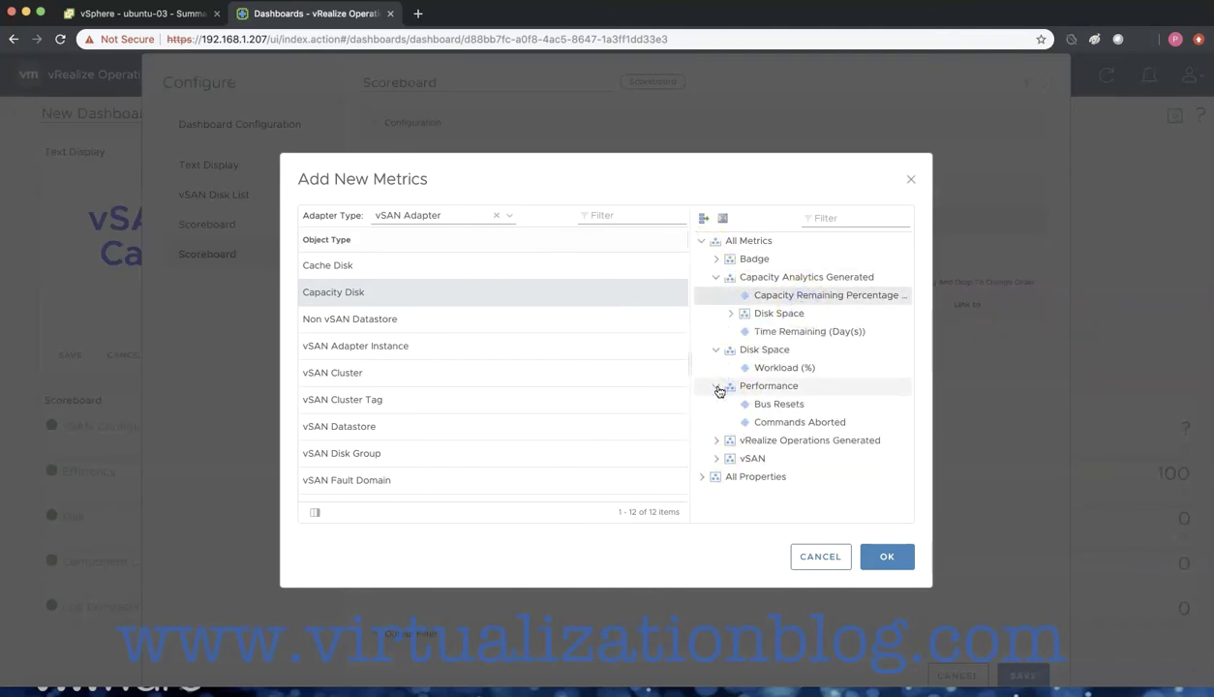
pyautogui.click(716, 440)
pyautogui.scroll(-3, 720, 453)
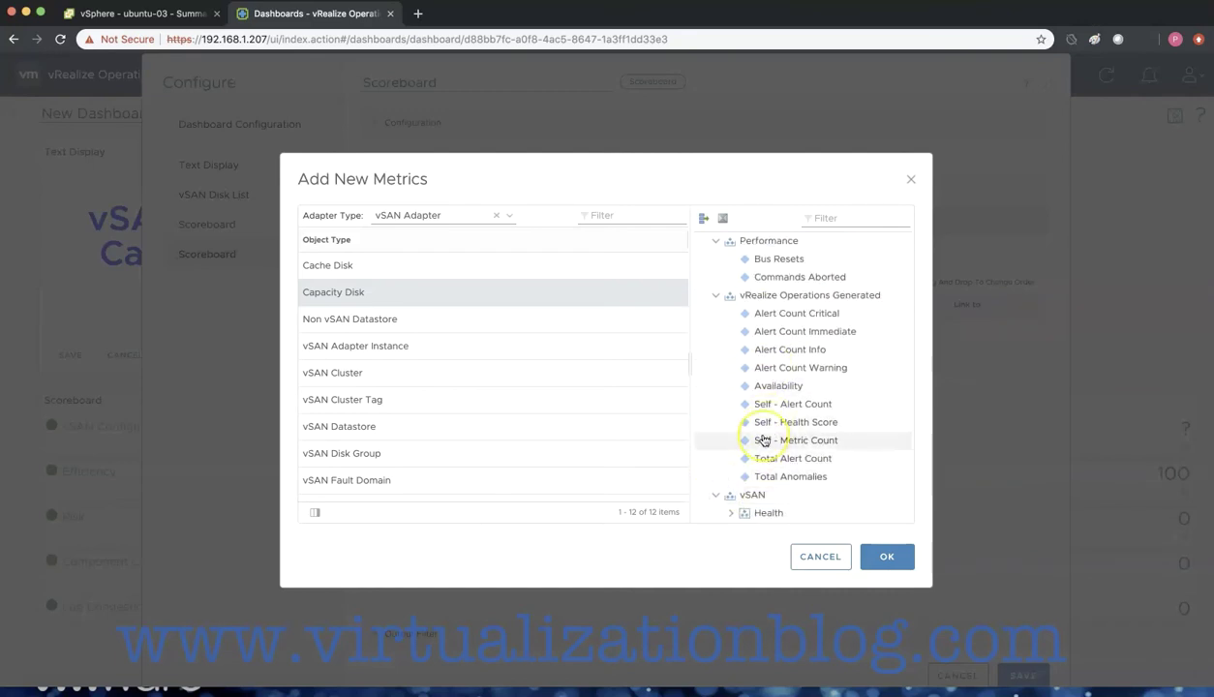
pyautogui.scroll(-2, 750, 464)
pyautogui.click(730, 476)
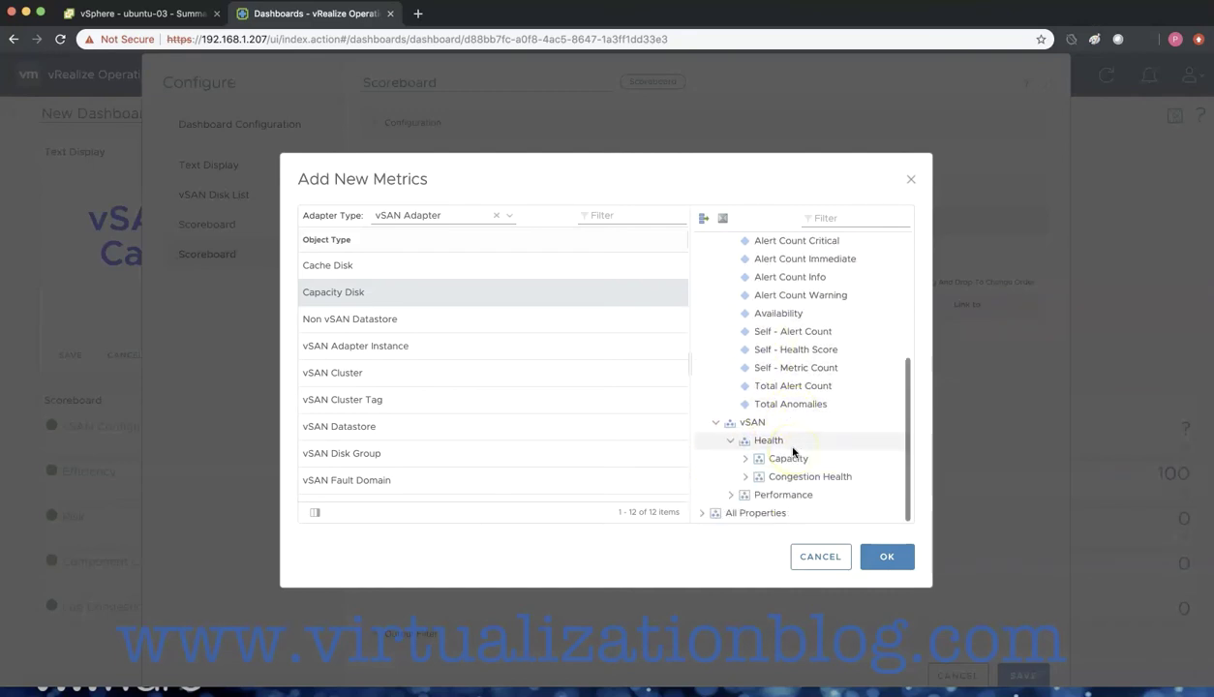
pyautogui.click(743, 459)
pyautogui.moveTo(793, 423); pyautogui.dragTo(822, 459)
# - Add the Size (GB), Vendor and vSAN Encryption properties to the Scoreboard
pyautogui.click(702, 513)
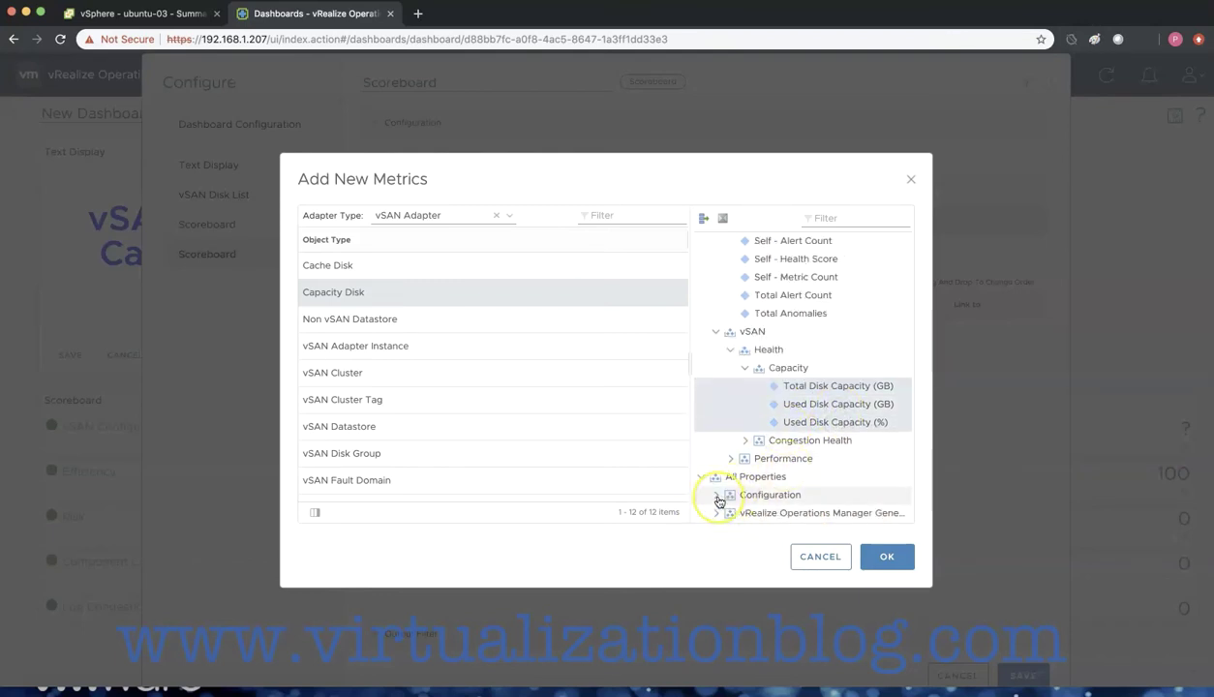
pyautogui.click(716, 495)
pyautogui.click(775, 444)
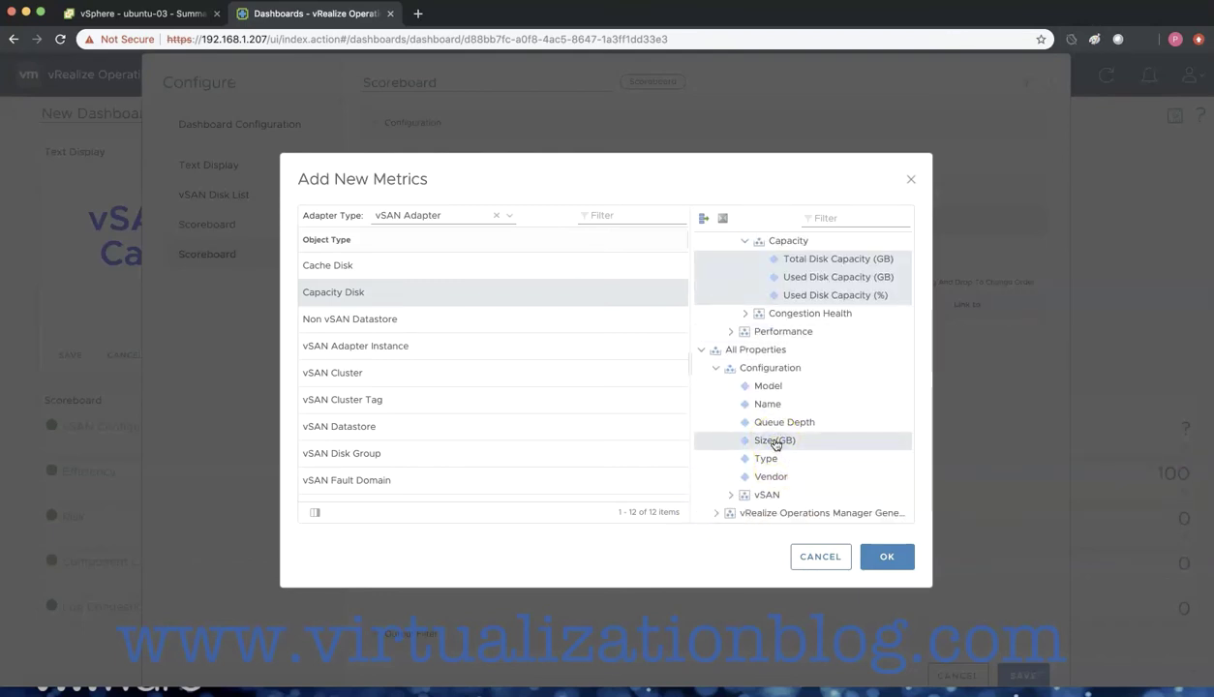
pyautogui.click(775, 478)
pyautogui.click(730, 495)
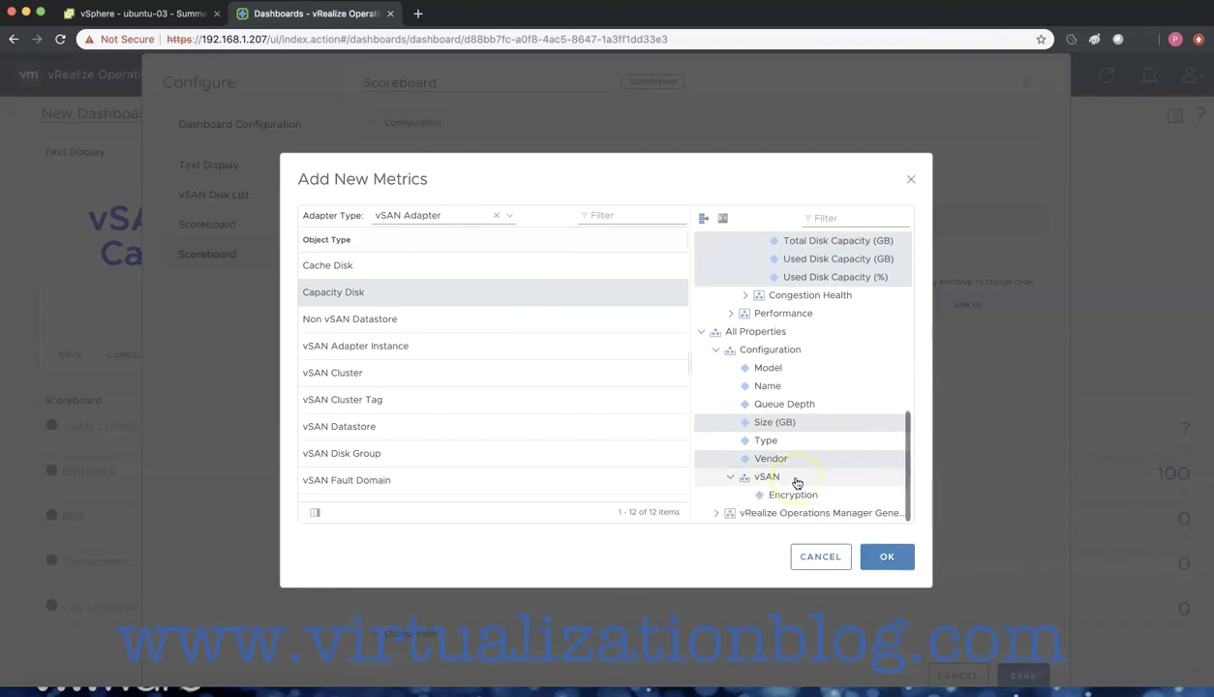
pyautogui.click(790, 499)
pyautogui.click(885, 560)
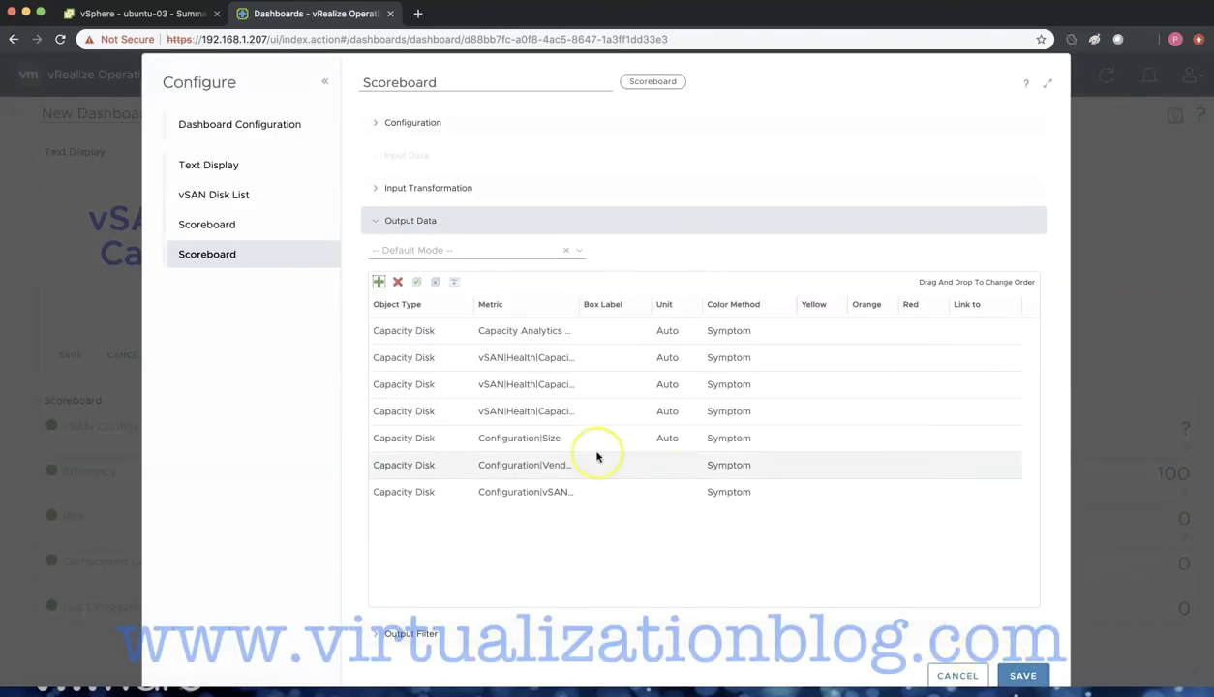
# - Reorder the Output Data rows with Configuration|Vendor first and widen the metric names
pyautogui.moveTo(591, 440); pyautogui.dragTo(548, 360)
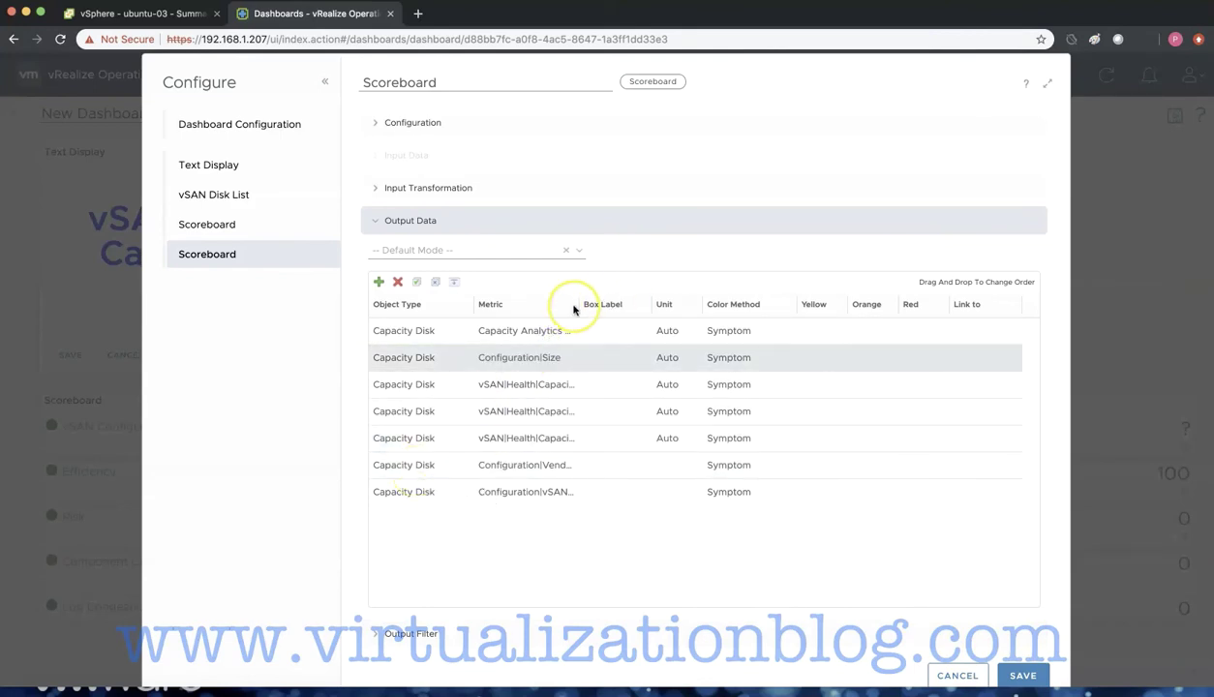
pyautogui.moveTo(563, 303); pyautogui.dragTo(662, 306)
pyautogui.click(400, 465)
pyautogui.moveTo(400, 465); pyautogui.dragTo(412, 358)
pyautogui.moveTo(404, 492); pyautogui.dragTo(404, 386)
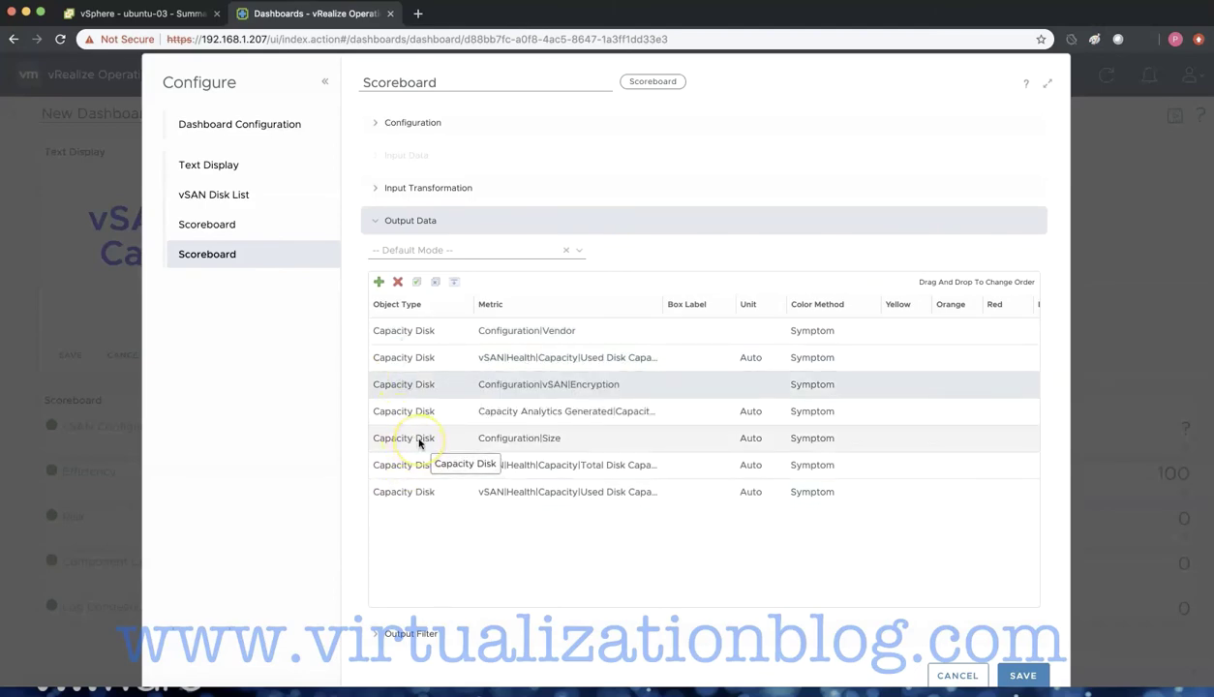
# - Save the left scoreboard, select the second disk group, and start adding Output Data metrics to the right scoreboard
pyautogui.click(1022, 675)
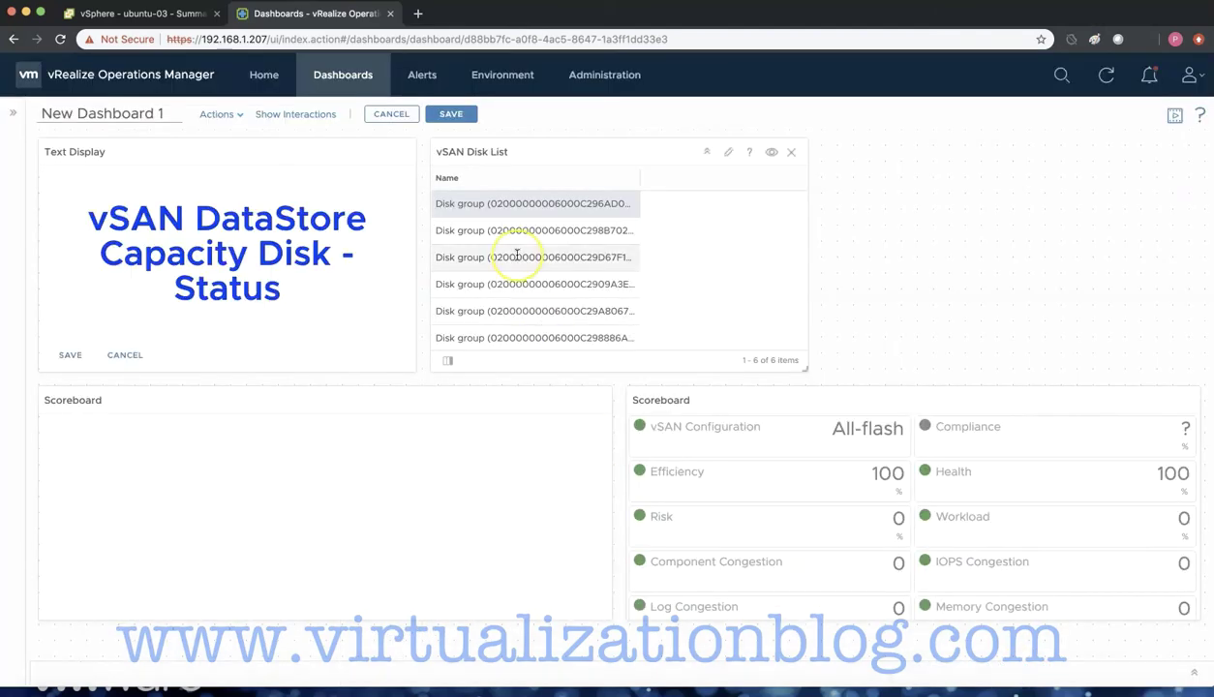
pyautogui.click(493, 233)
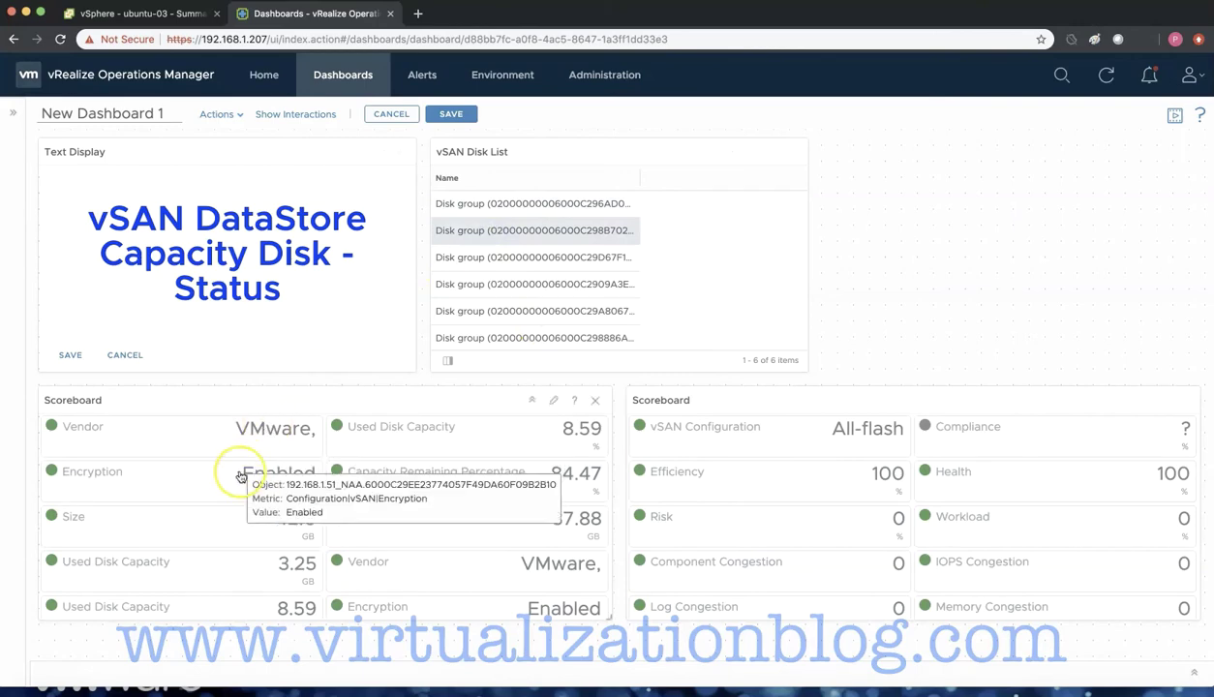
pyautogui.click(1141, 398)
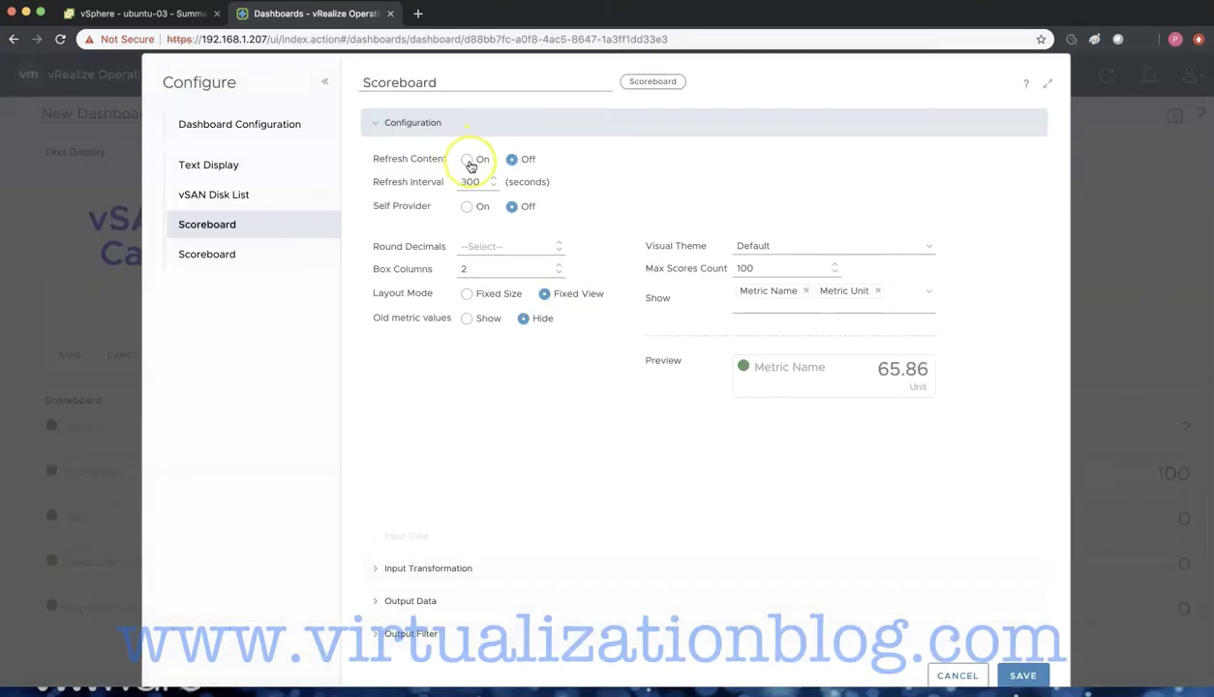
pyautogui.click(410, 602)
pyautogui.click(378, 282)
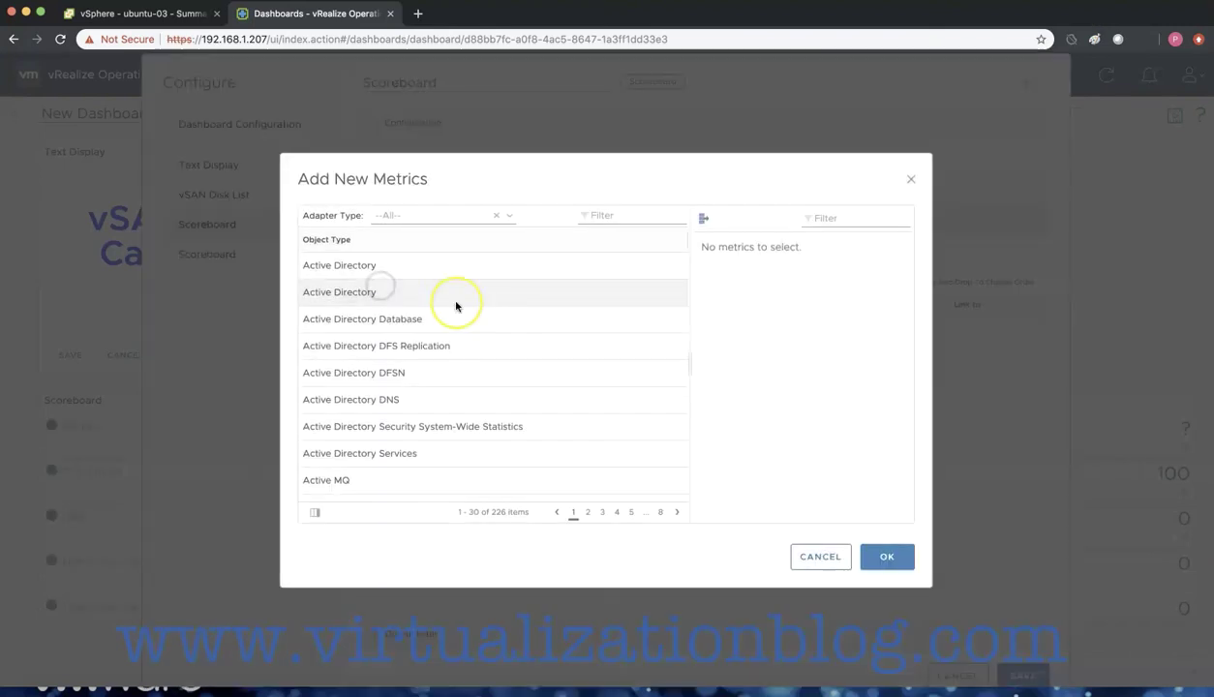
# - Pick vSAN Adapter > Capacity Disk and expand All Metrics down to vSAN Performance
pyautogui.click(507, 215)
pyautogui.scroll(-2, 455, 354)
pyautogui.click(432, 434)
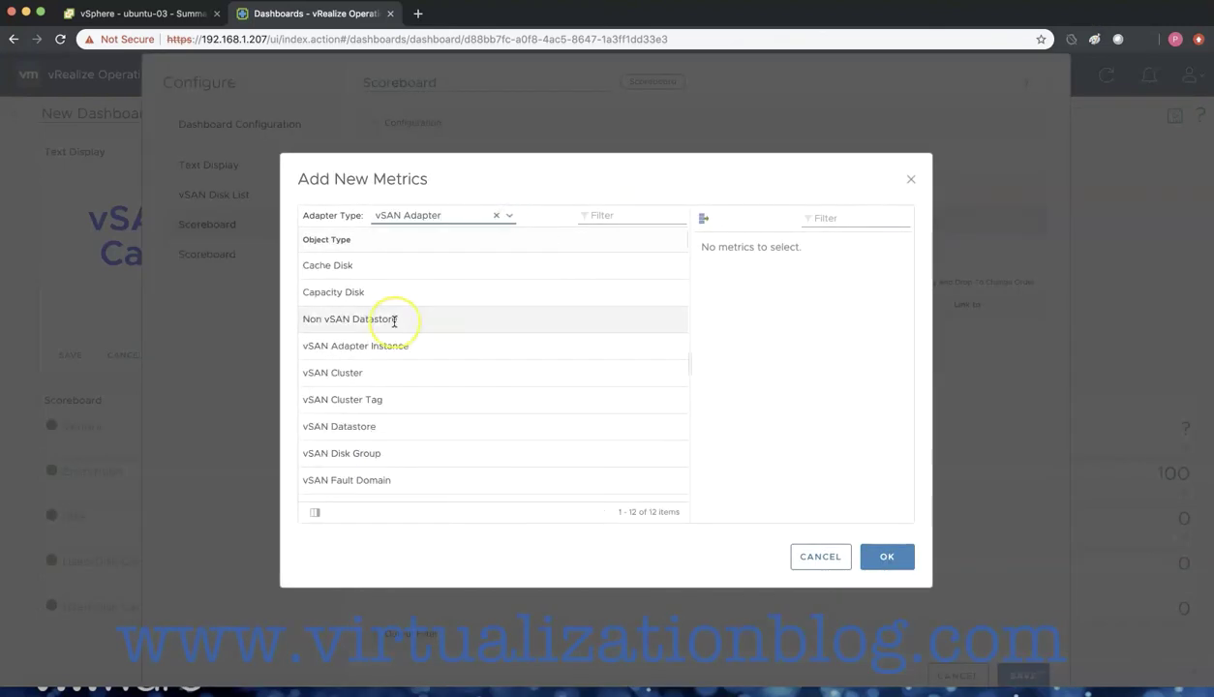
pyautogui.click(387, 294)
pyautogui.click(715, 295)
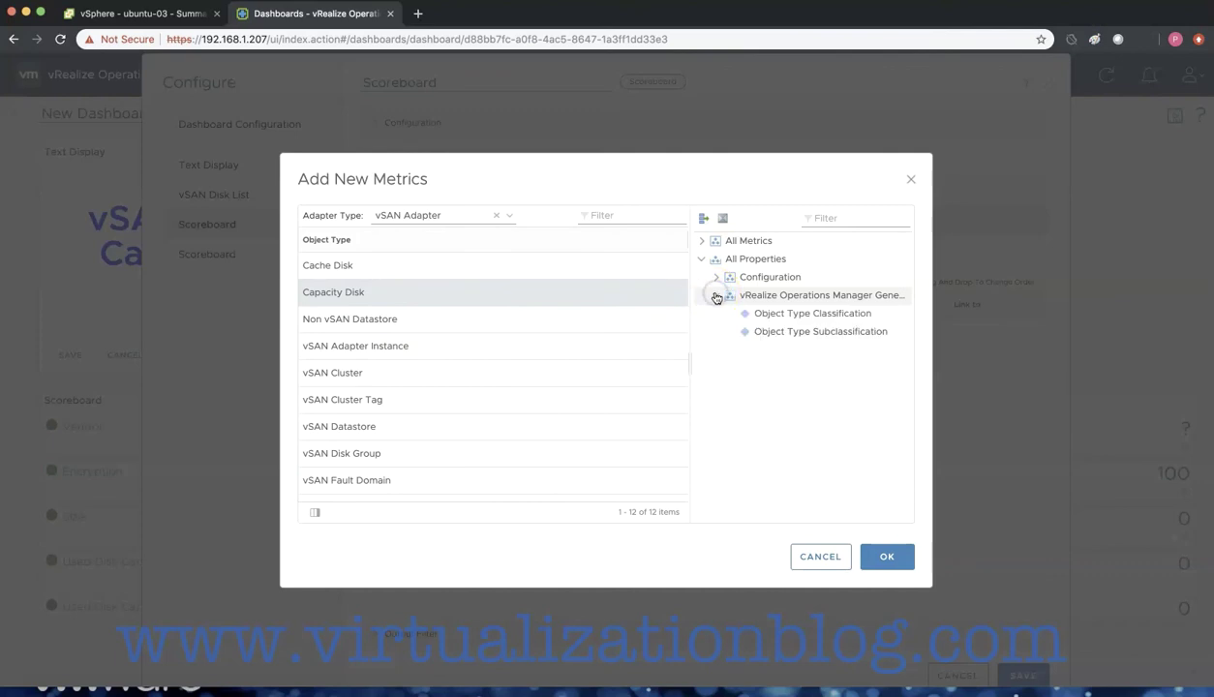
pyautogui.click(700, 240)
pyautogui.click(716, 349)
pyautogui.click(729, 385)
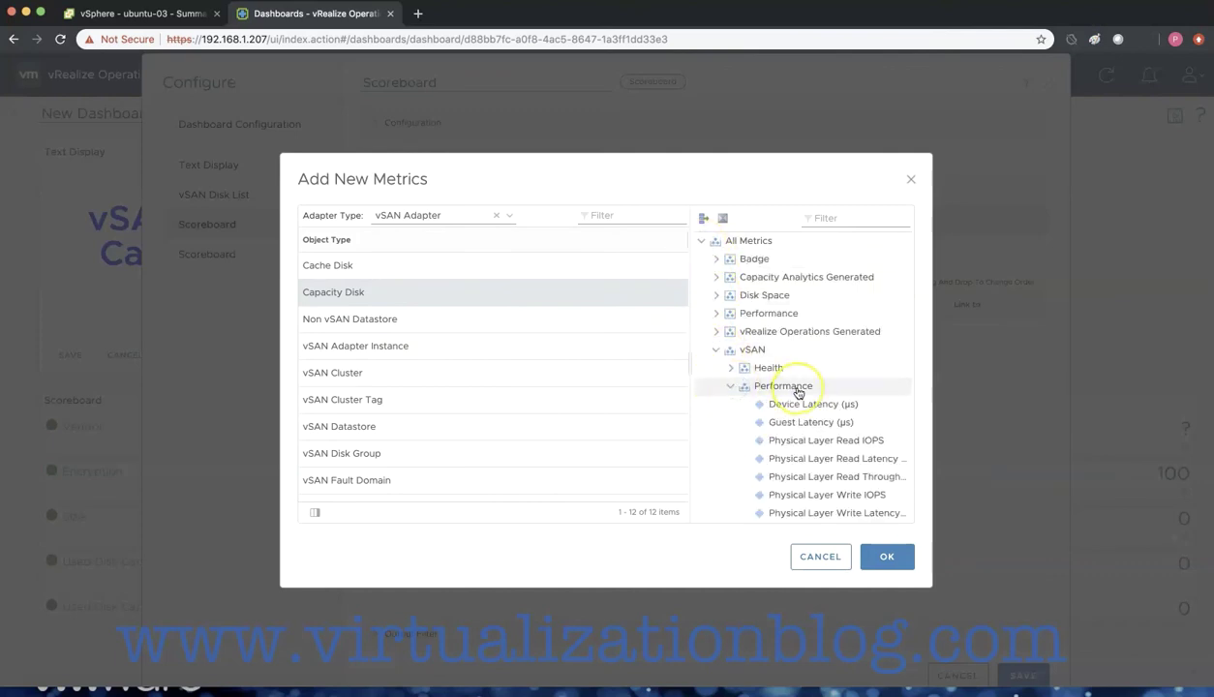
pyautogui.scroll(-3, 805, 319)
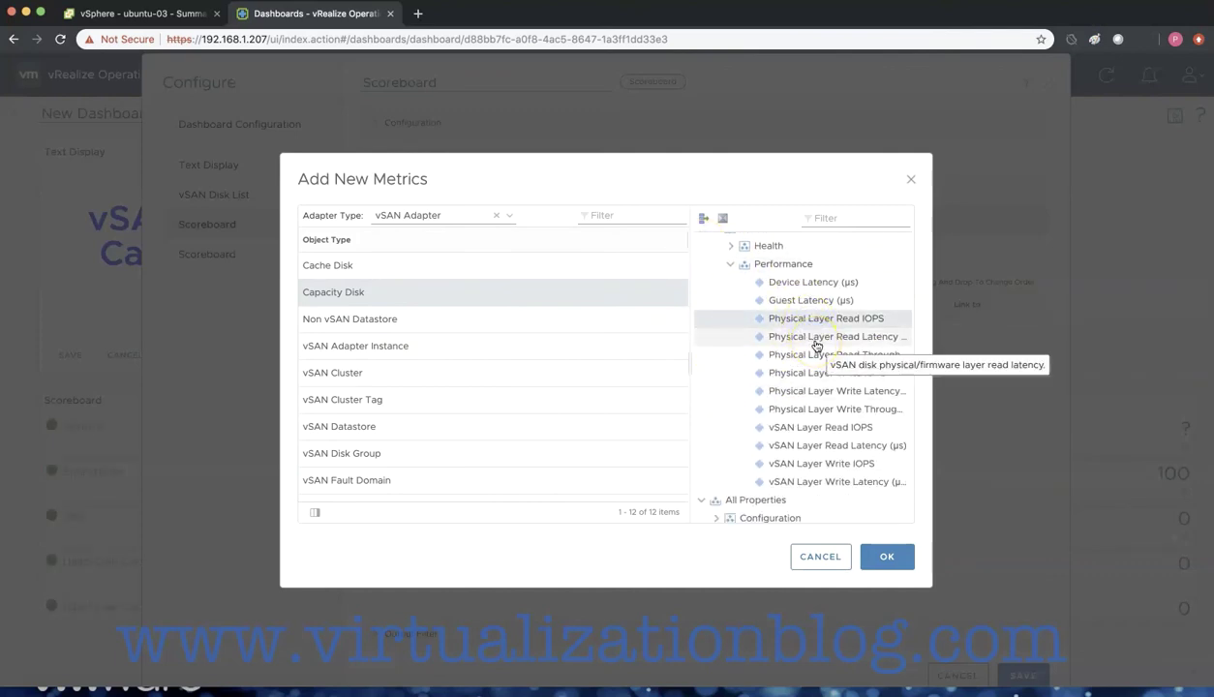
# - Add Device/Guest Latency plus physical-layer and vSAN-layer read/write IOPS, latency and throughput metrics
pyautogui.keyDown('super'); pyautogui.click(794, 282); pyautogui.keyUp('super')
pyautogui.keyDown('super'); pyautogui.click(800, 300); pyautogui.keyUp('super')
pyautogui.keyDown('super'); pyautogui.click(805, 336); pyautogui.keyUp('super')
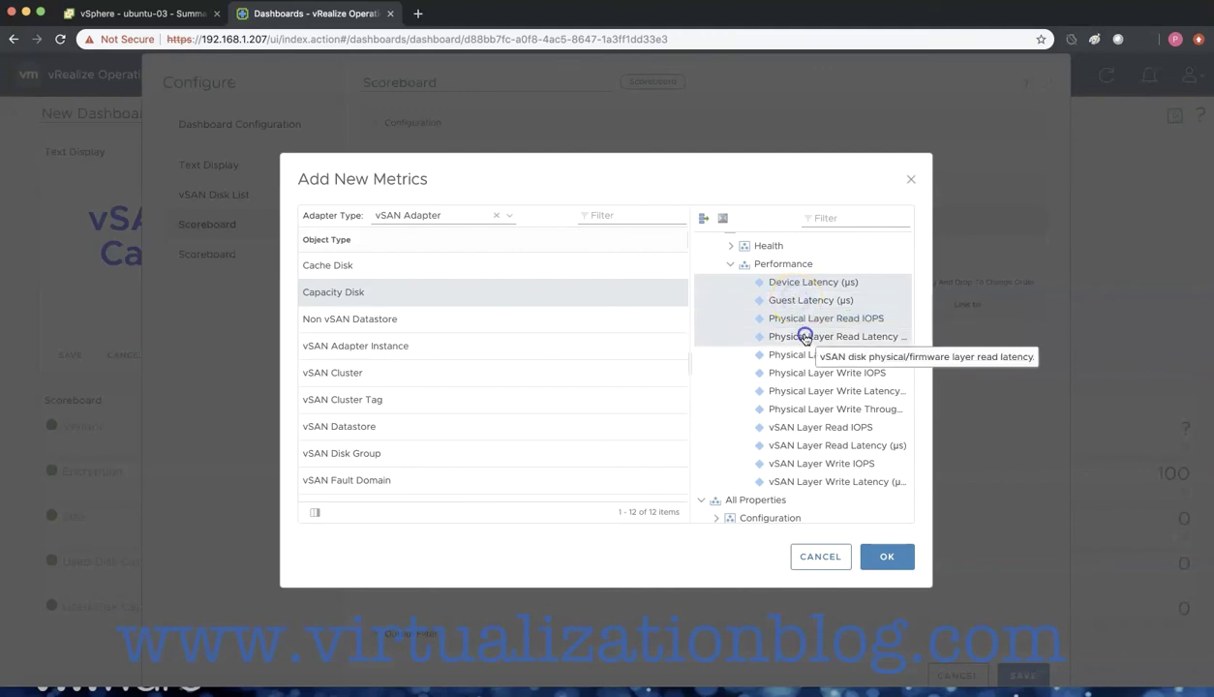
pyautogui.keyDown('super'); pyautogui.click(799, 355); pyautogui.keyUp('super')
pyautogui.keyDown('super'); pyautogui.click(800, 372); pyautogui.keyUp('super')
pyautogui.keyDown('super'); pyautogui.click(789, 390); pyautogui.keyUp('super')
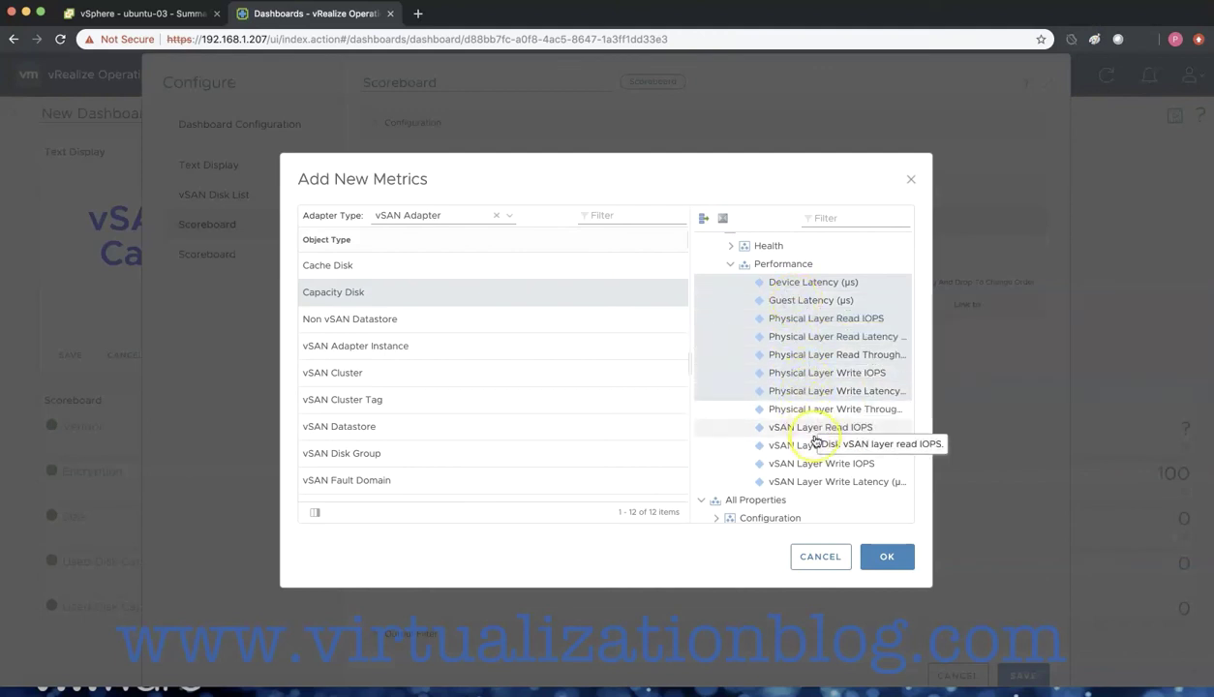
pyautogui.keyDown('super'); pyautogui.click(811, 427); pyautogui.keyUp('super')
pyautogui.keyDown('super'); pyautogui.click(813, 446); pyautogui.keyUp('super')
pyautogui.keyDown('super'); pyautogui.click(819, 463); pyautogui.keyUp('super')
pyautogui.keyDown('super'); pyautogui.click(825, 481); pyautogui.keyUp('super')
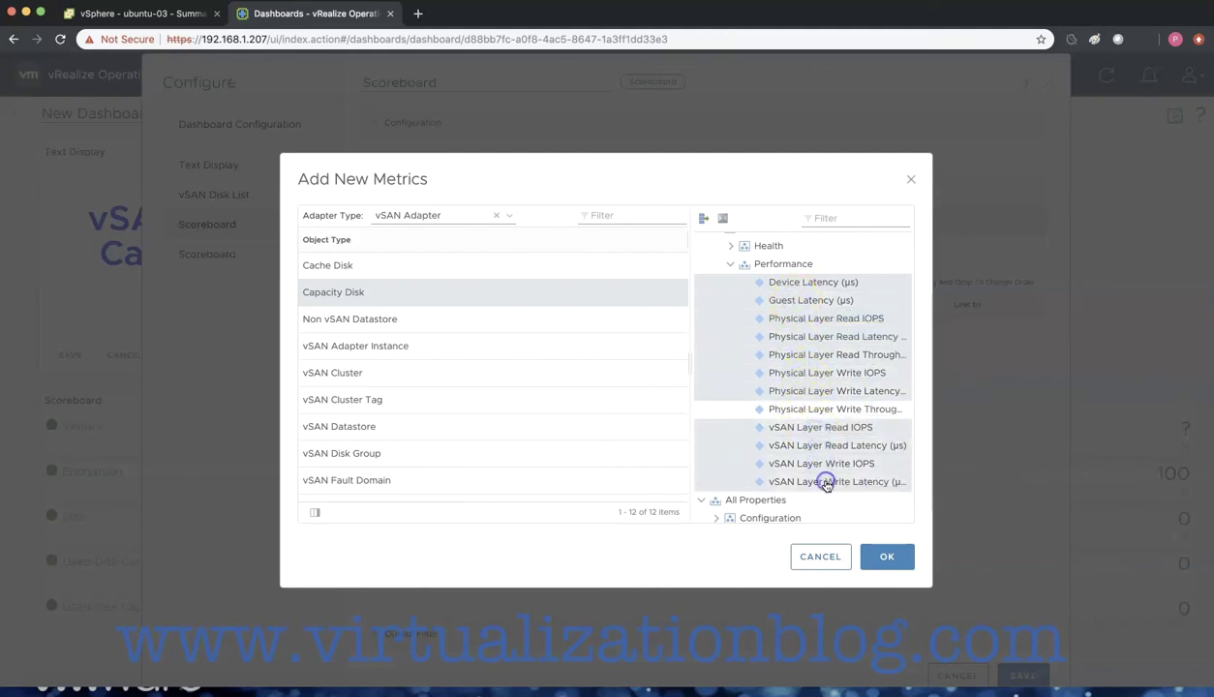
pyautogui.click(888, 559)
# - Save the right scoreboard, select the third disk group, and set its Input Transformation to Self
pyautogui.click(1022, 674)
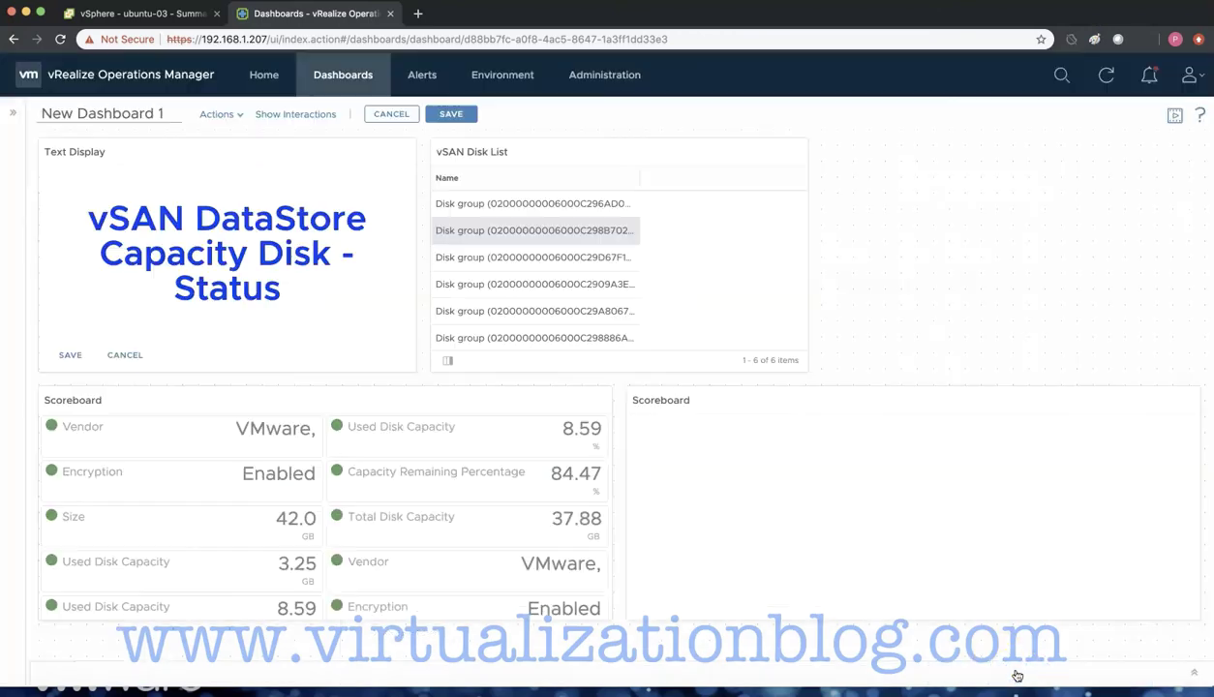
pyautogui.click(472, 271)
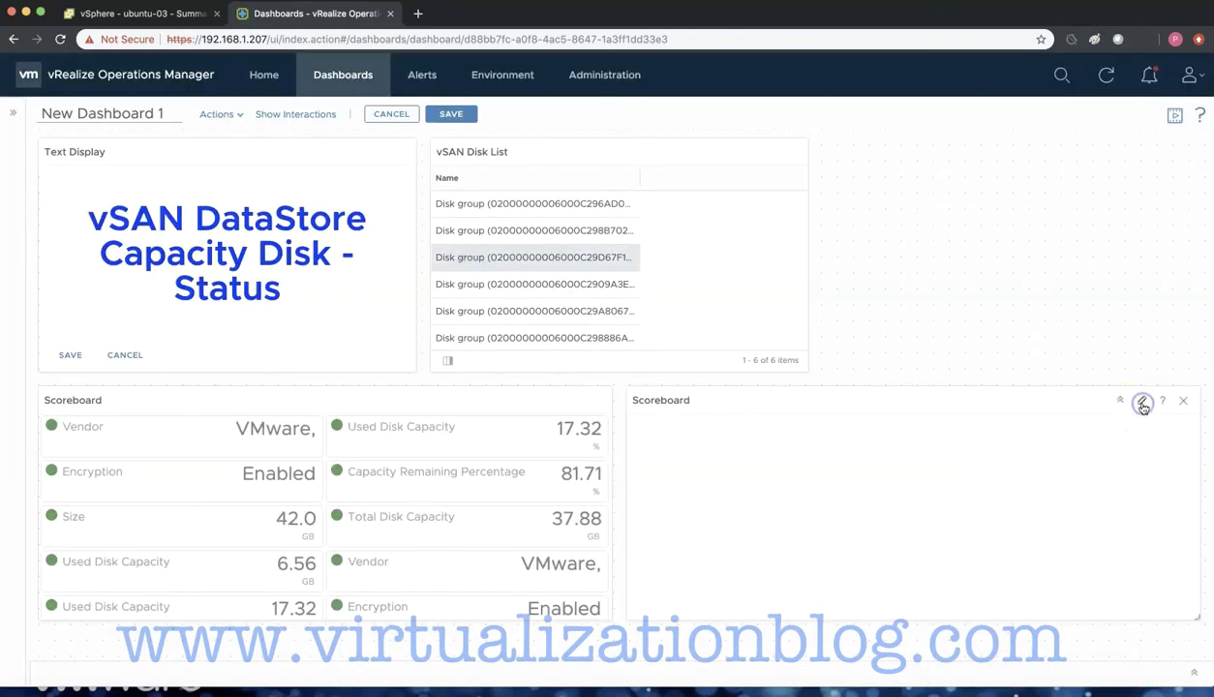
pyautogui.click(1142, 404)
pyautogui.click(416, 567)
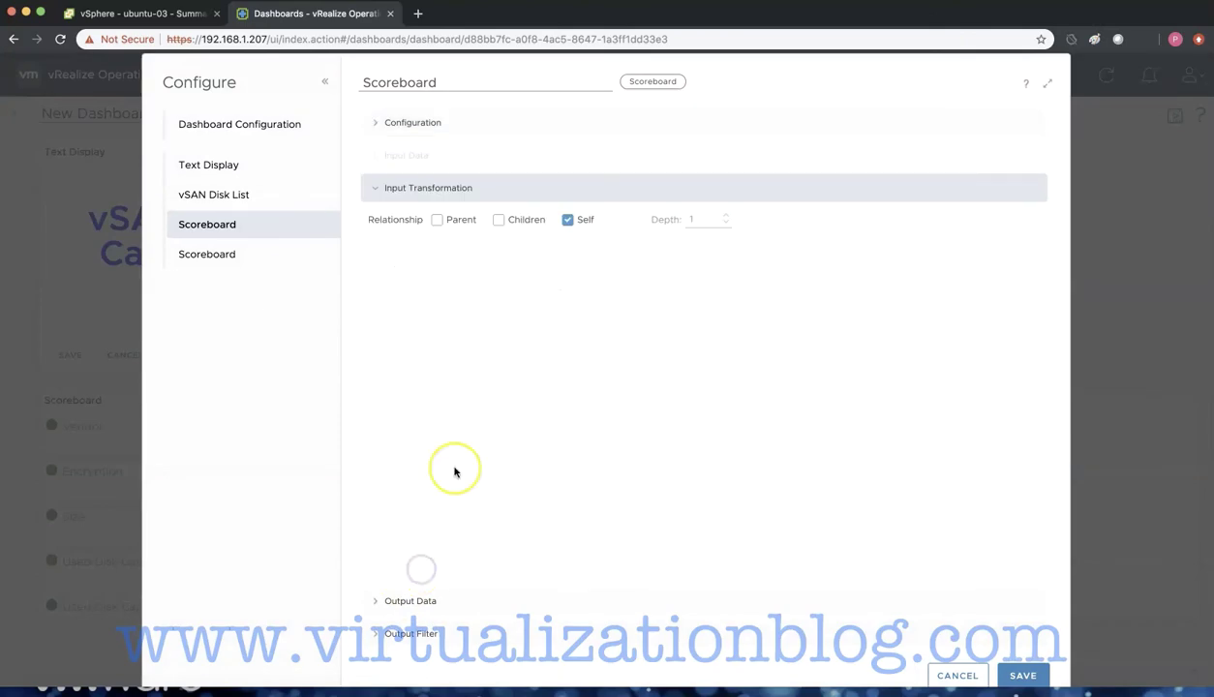
pyautogui.click(1022, 674)
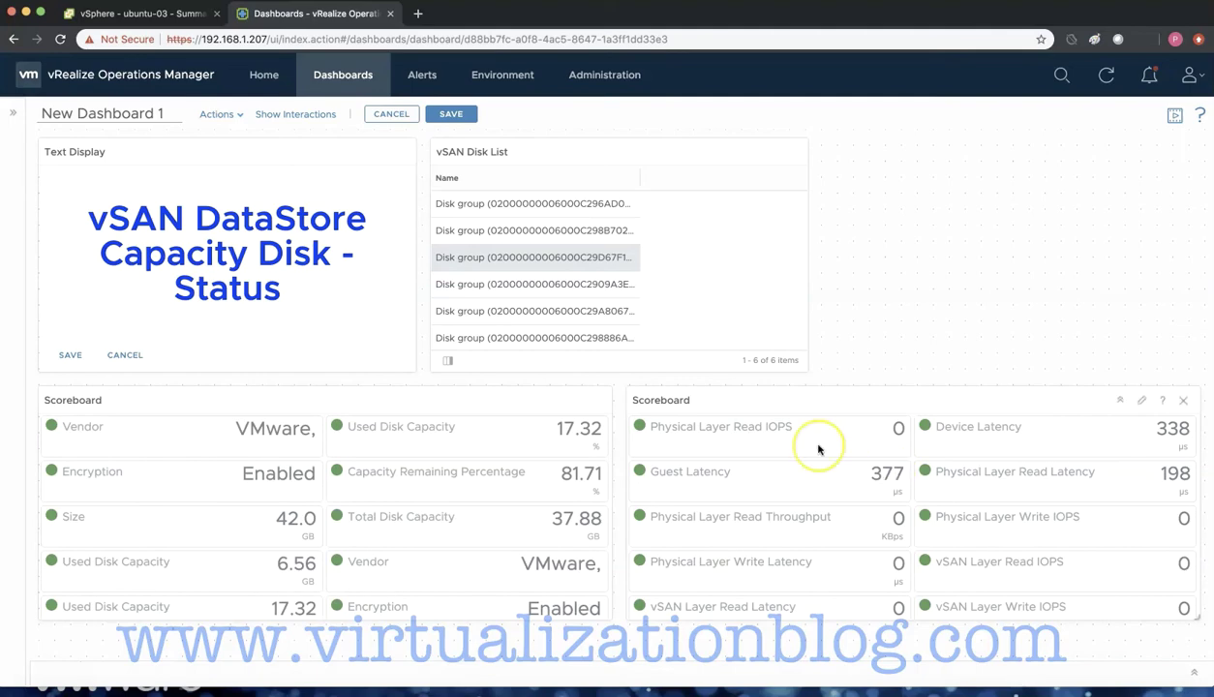
# - Save the dashboard and log out of vRealize Operations Manager
pyautogui.click(451, 113)
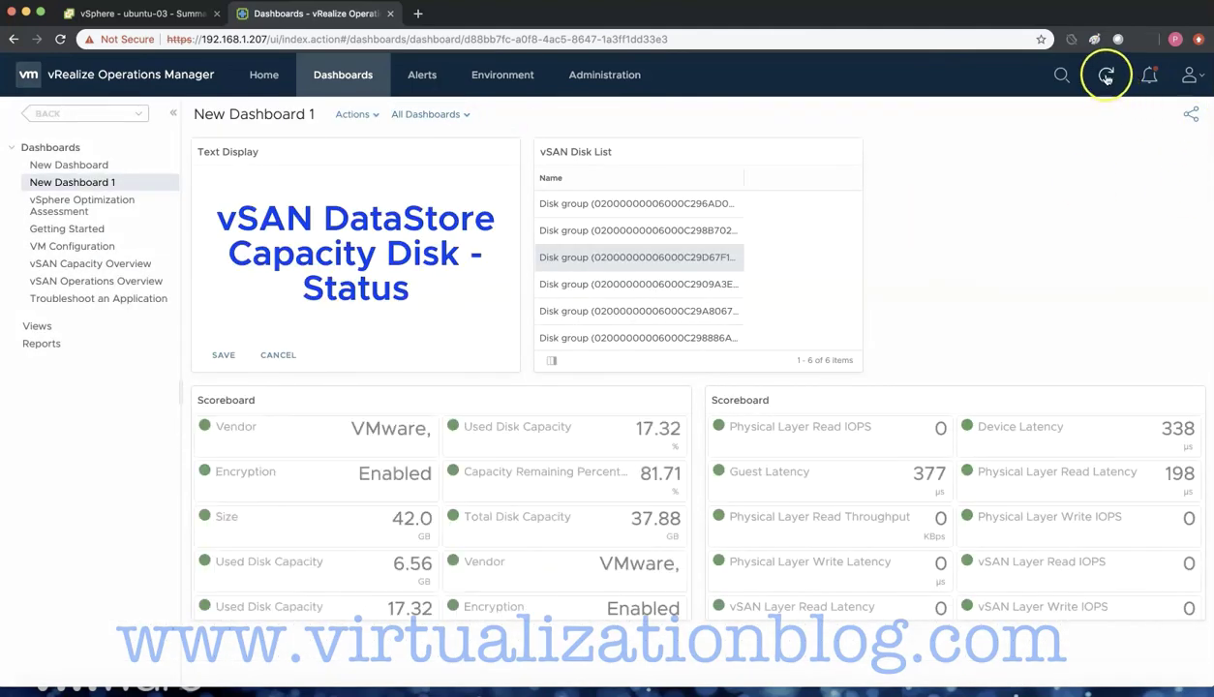
pyautogui.click(1189, 75)
pyautogui.click(1105, 190)
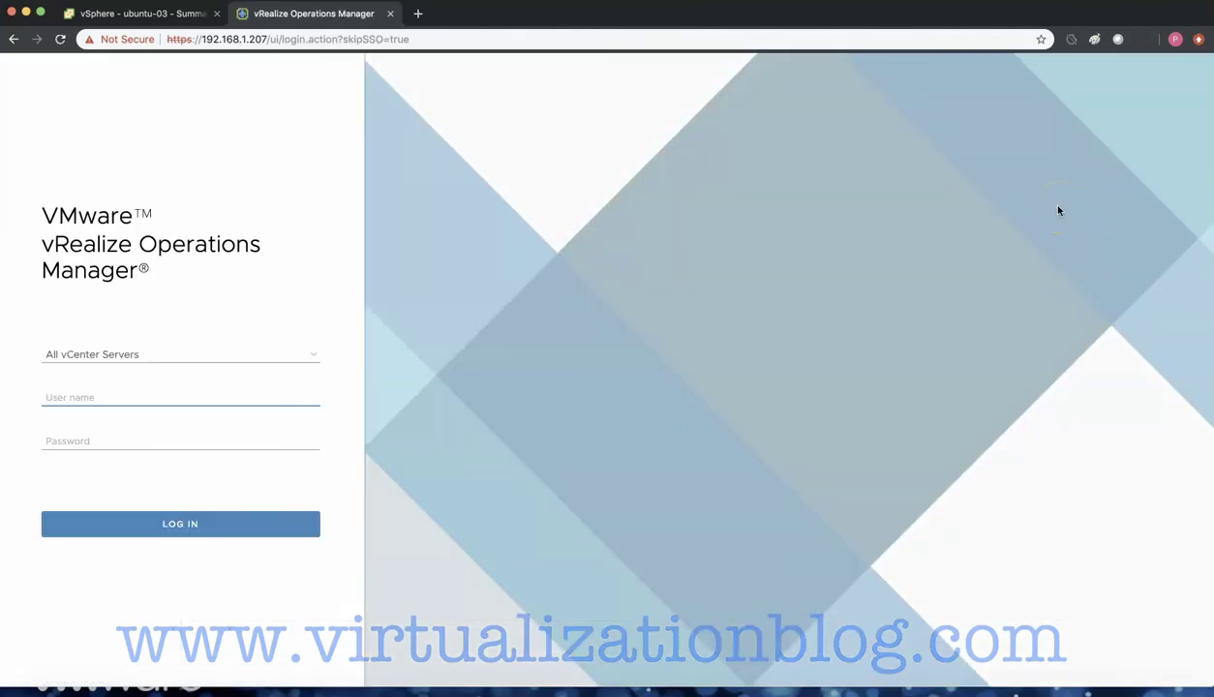